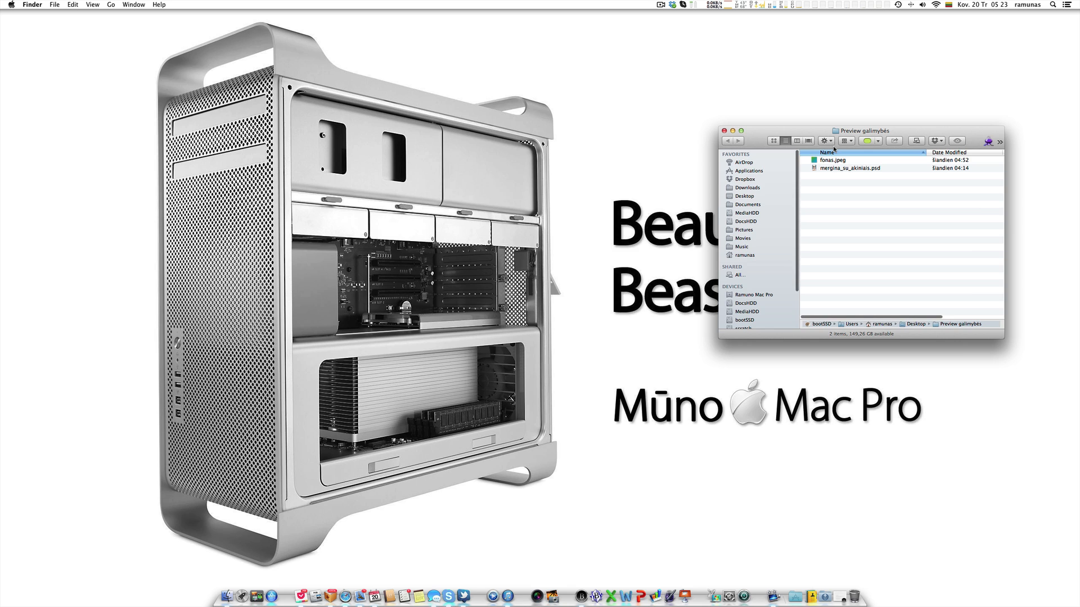
Preview mergina_su_akiniais.psd and fonas.jpeg with Quick Look, and close the folder window
click(837, 168)
key(space)
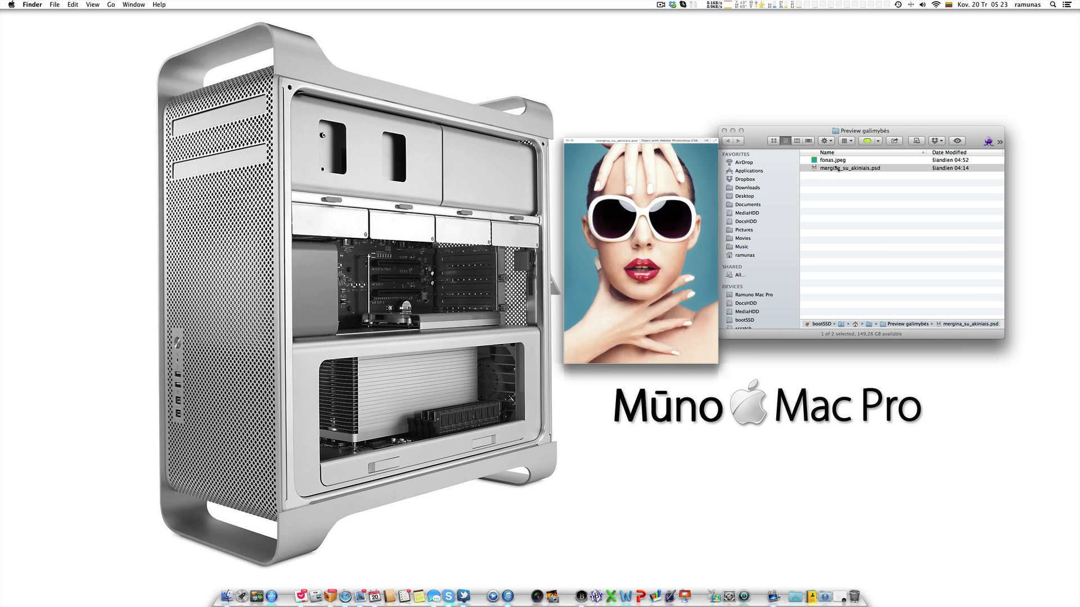
key(Up)
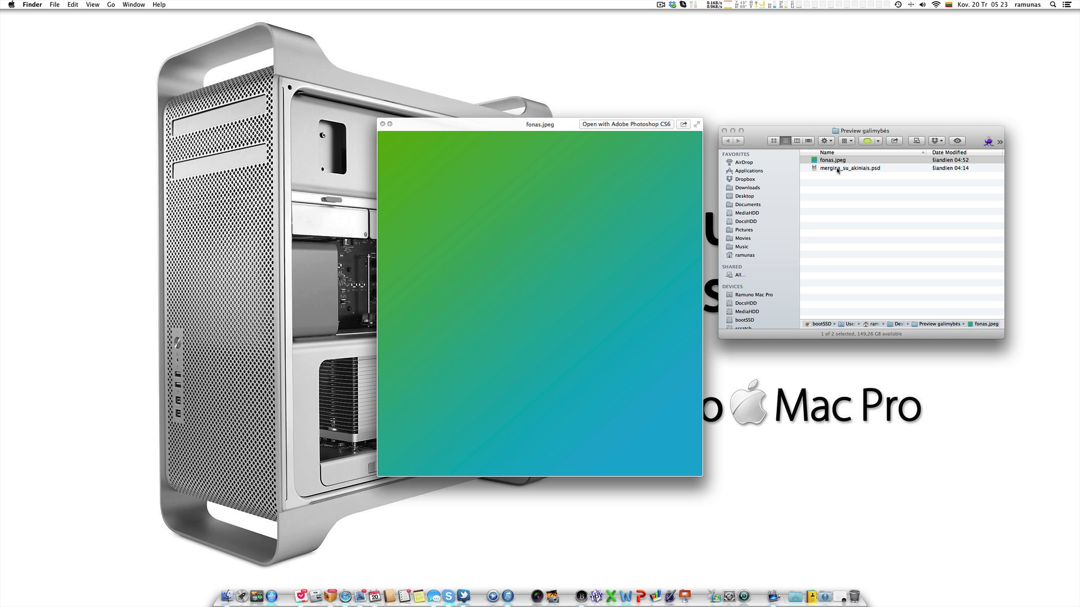
key(space)
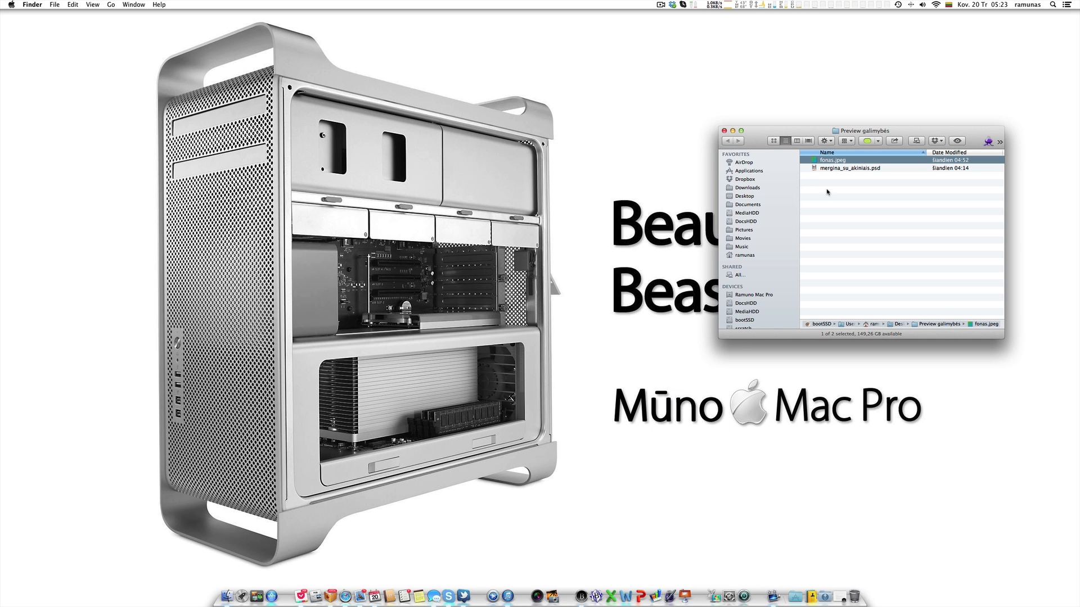
click(724, 130)
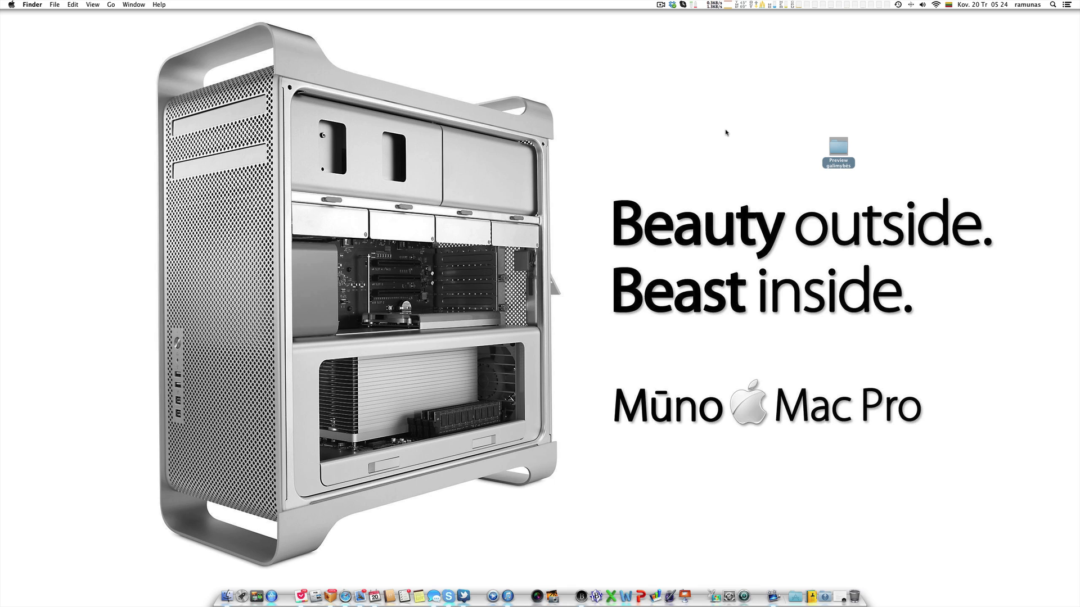
Open the Preview galimybės folder's images together in the Preview application, and move its window to the middle of the desktop
drag(833, 149, 758, 426)
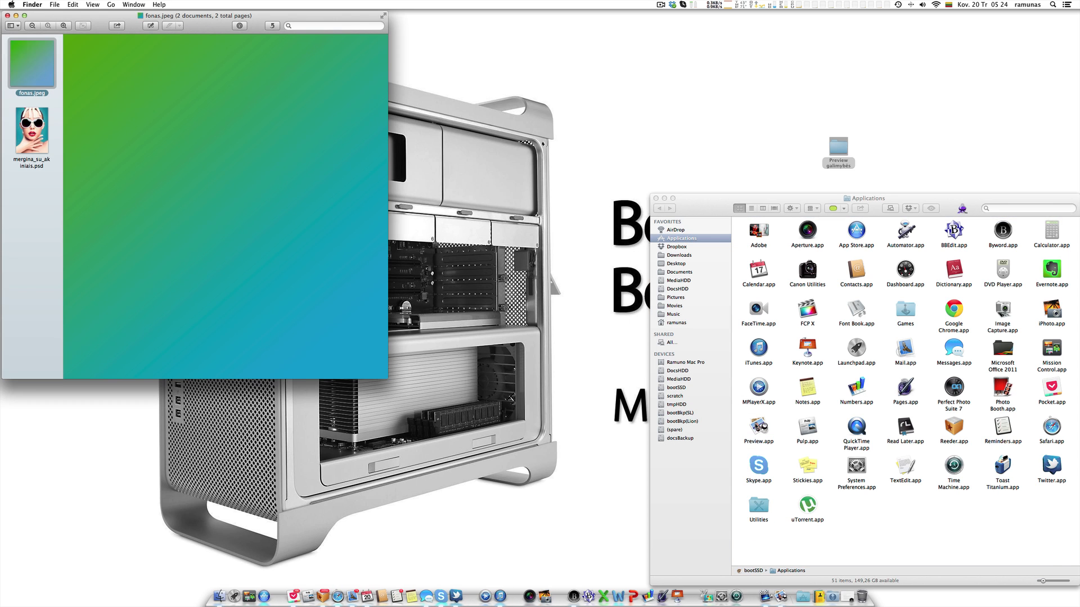
click(656, 199)
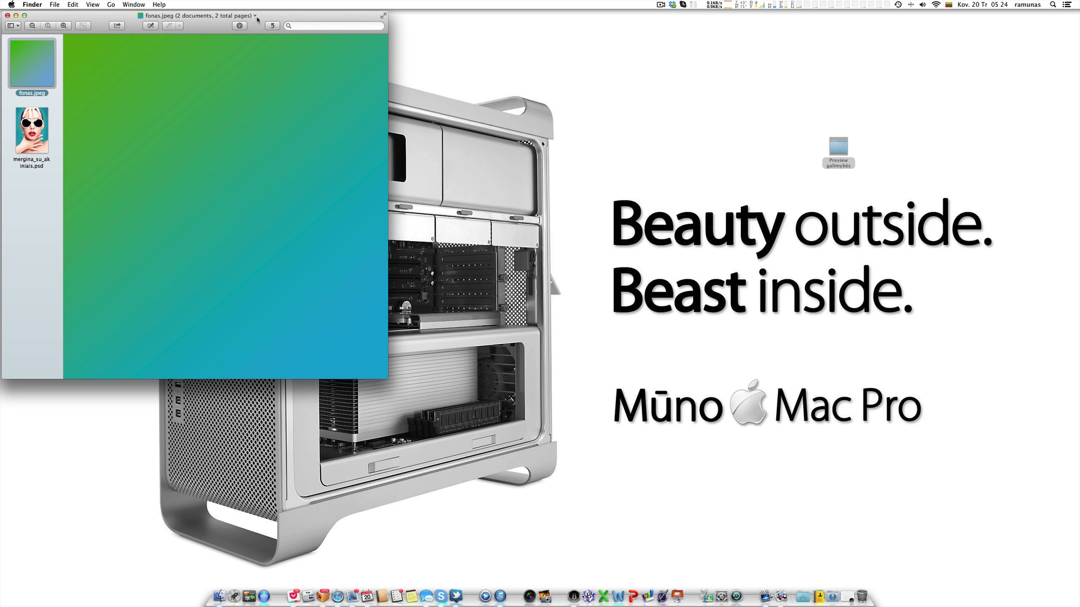
drag(268, 17, 648, 171)
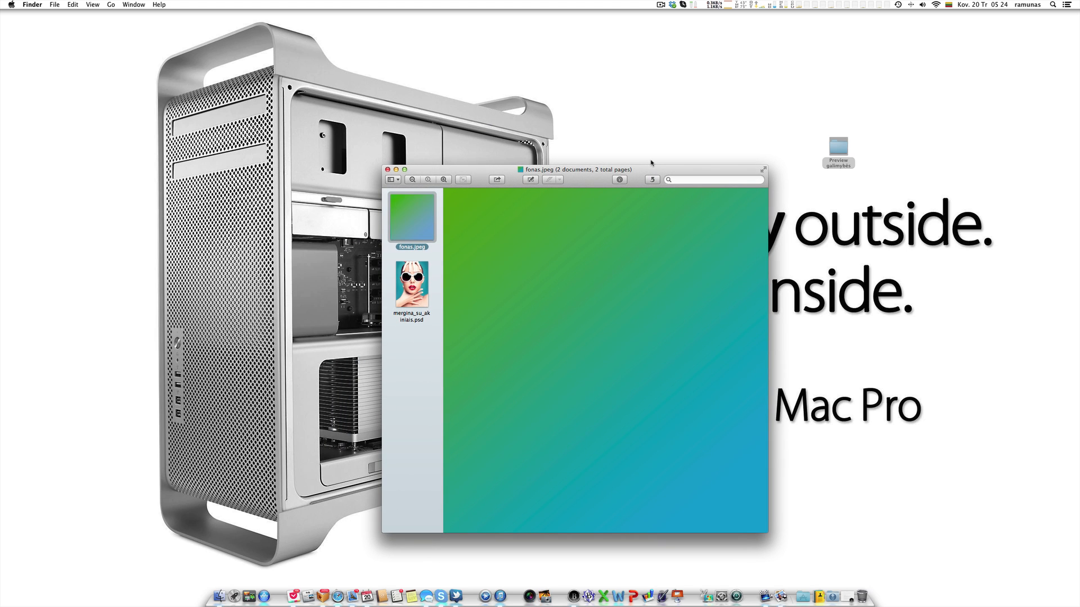
View mergina_su_akiniais.psd and fonas.jpeg in turn, and show the editing tools with fonas.jpeg open
click(422, 291)
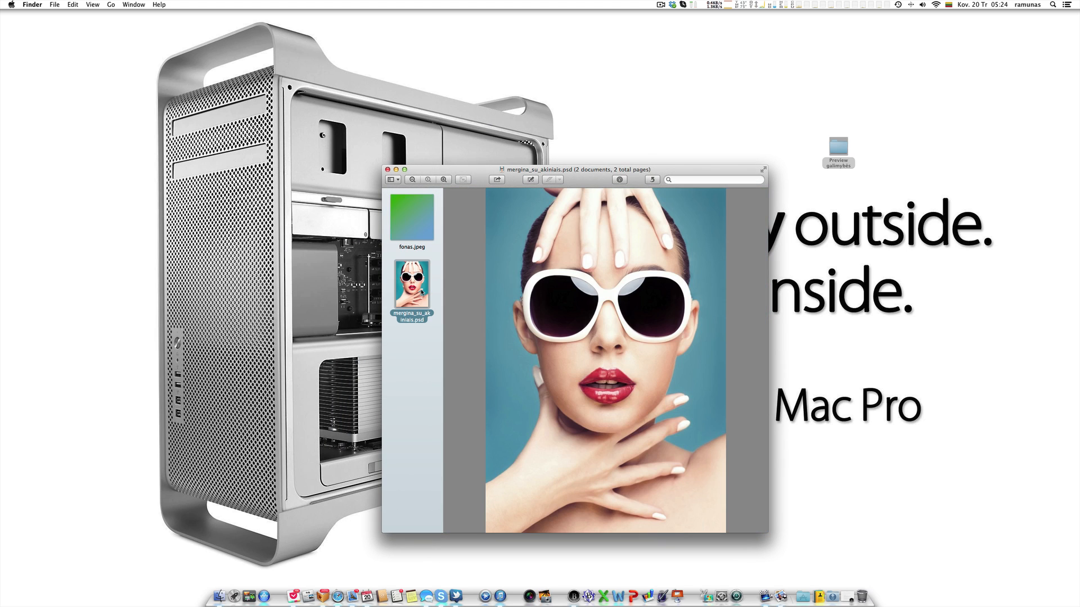
click(423, 239)
click(421, 277)
click(419, 226)
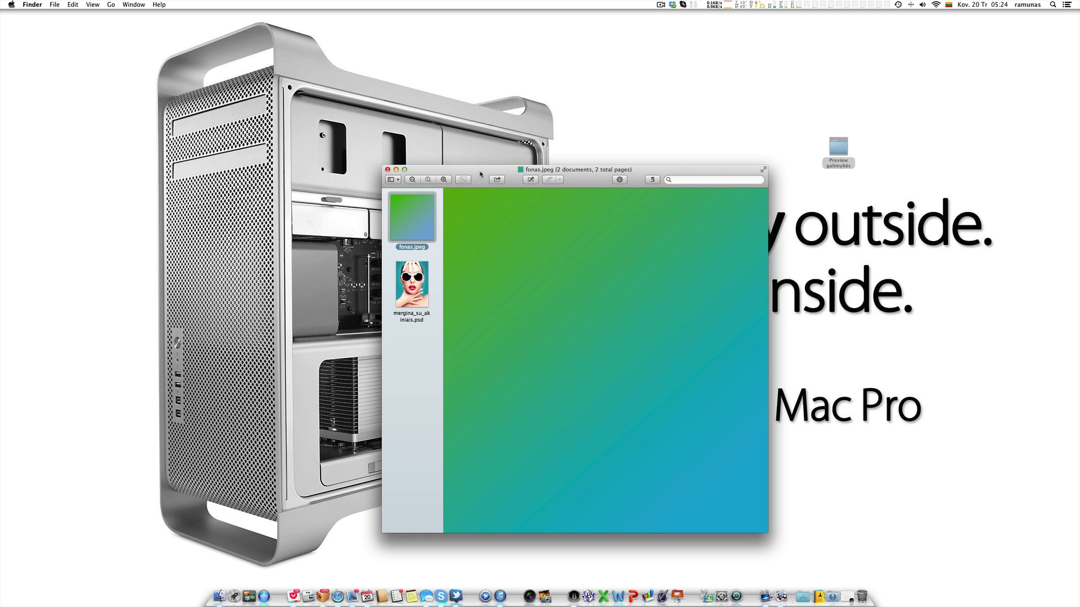
drag(481, 174, 487, 165)
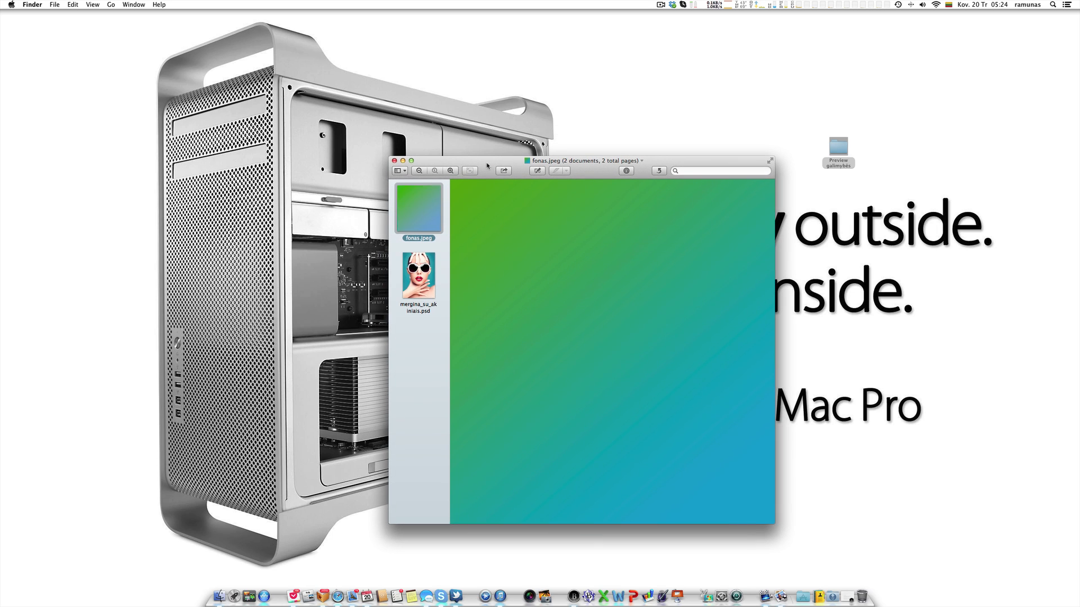
click(537, 171)
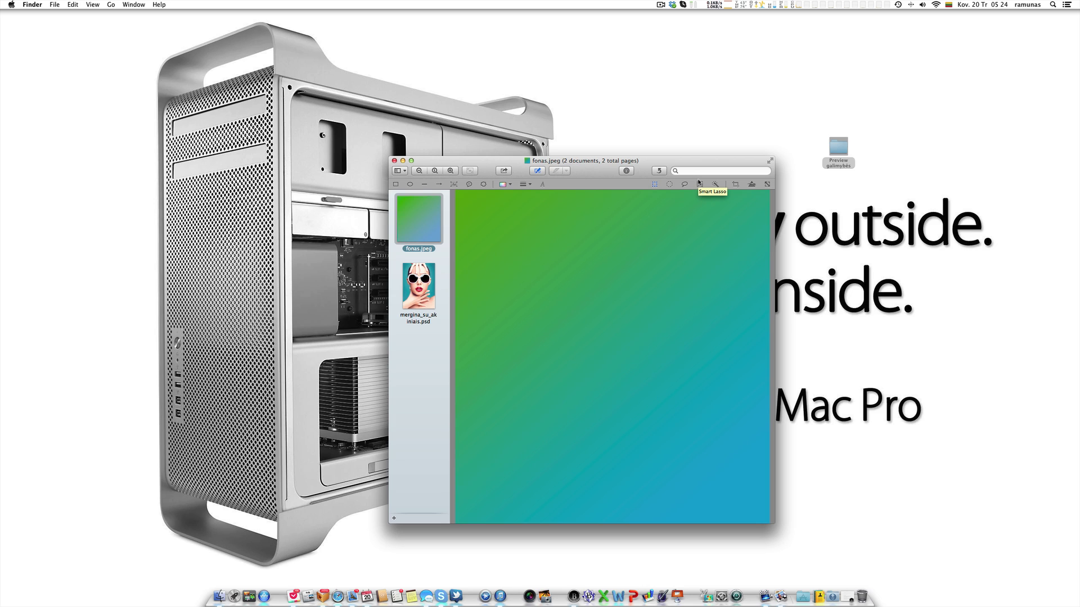
Select a rectangular area around the woman's face in mergina_su_akiniais.psd and try pasting it onto fonas.jpeg
key(Down)
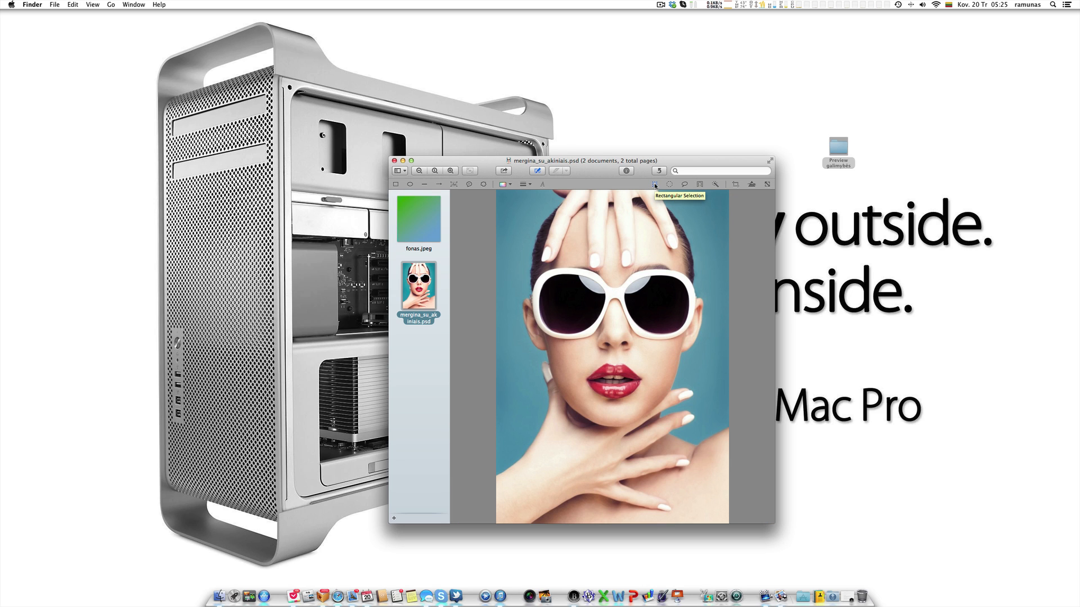
click(654, 185)
drag(505, 206, 717, 444)
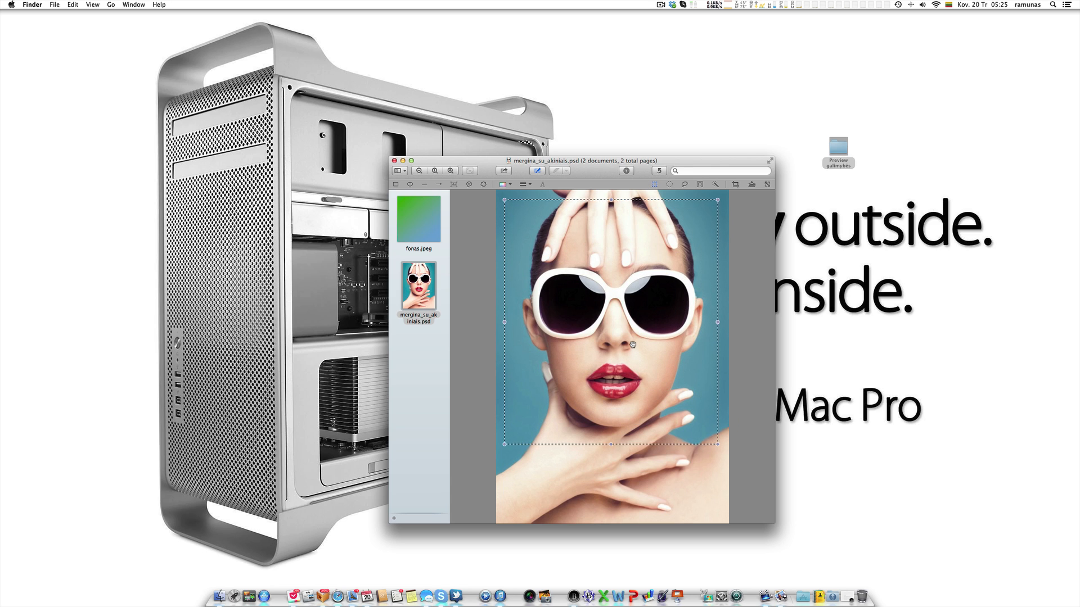
click(415, 217)
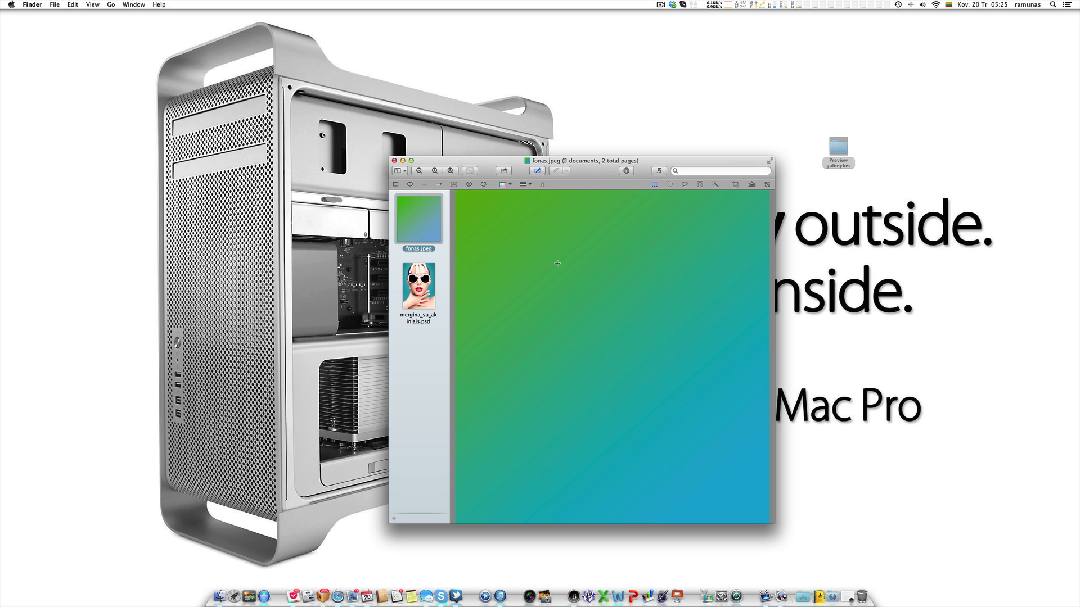
key(super+v)
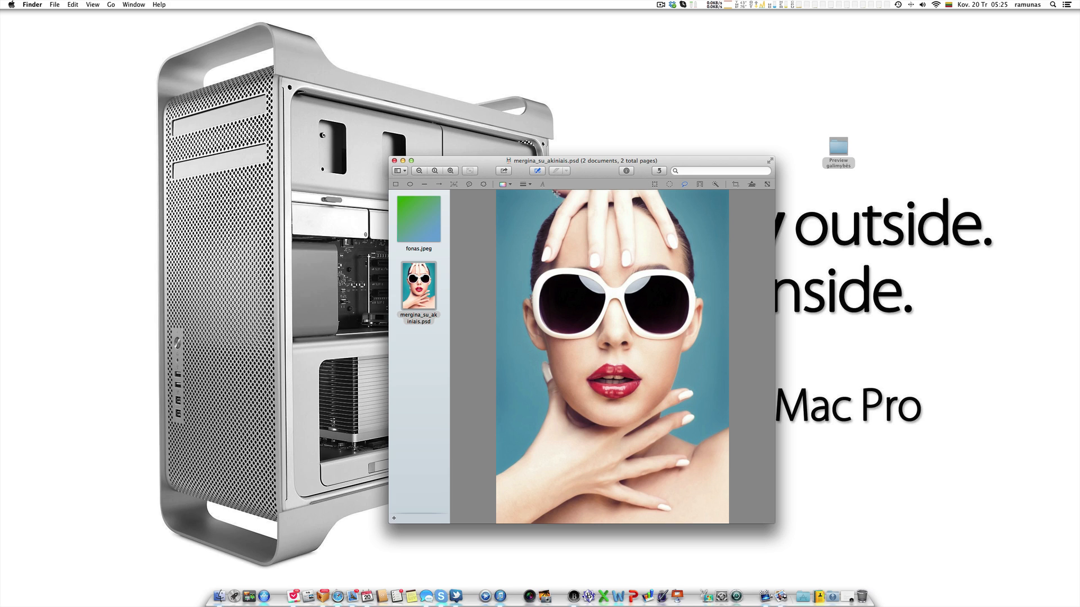
Try deleting the blue background beside the woman's head with a freehand lasso selection, and undo the deletion
mouse_move(556, 193)
mouse_down()
mouse_move(521, 328)
mouse_move(495, 327)
mouse_move(510, 185)
mouse_up()
key(Delete)
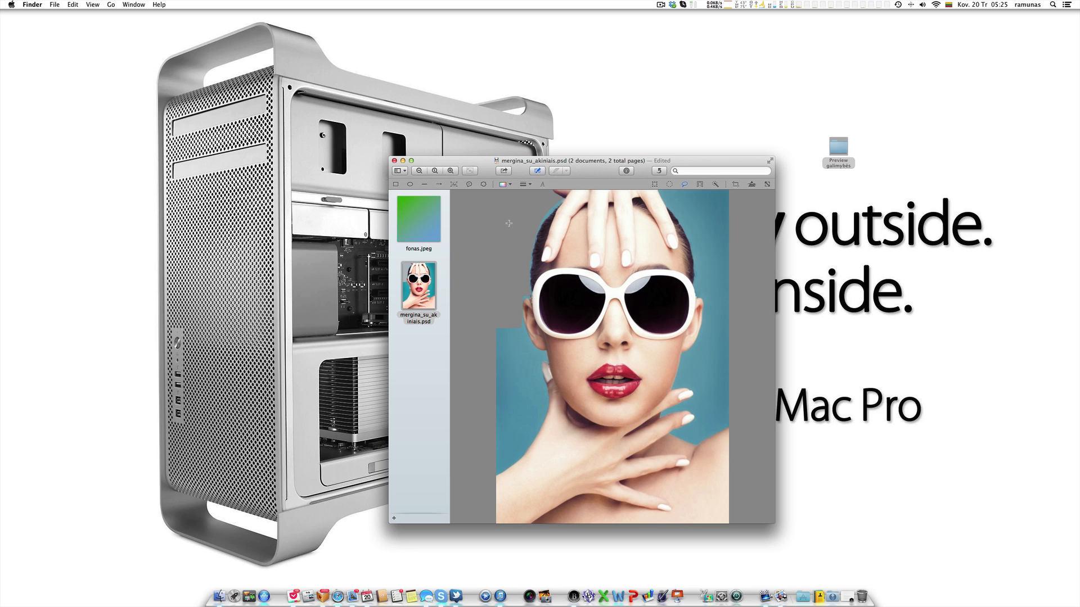
key(super+z)
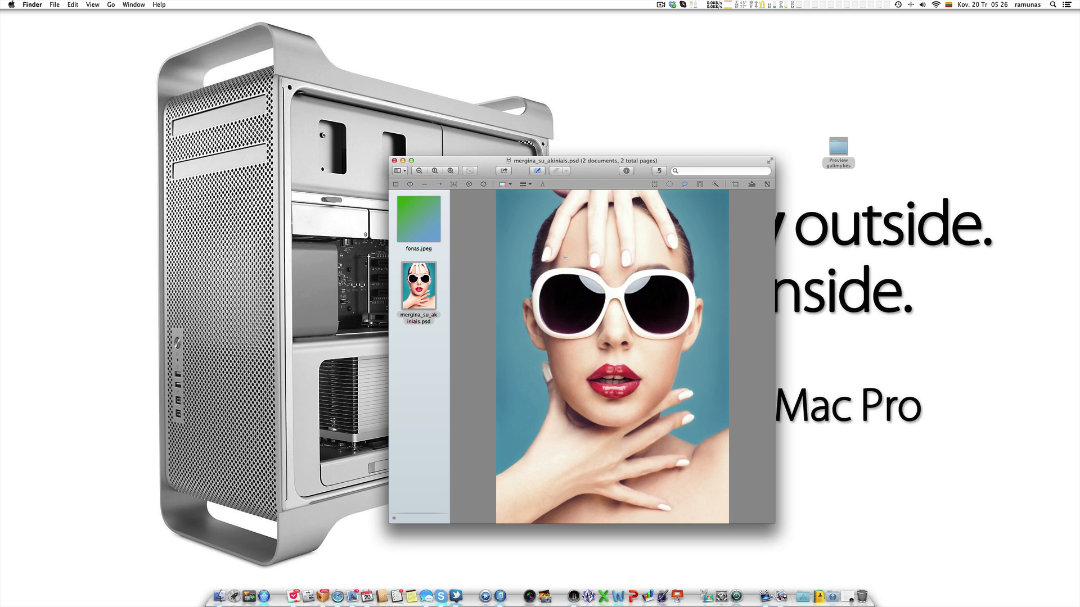
Cut out the woman's red lips with Smart Lasso into a new image, and widen its window with the editing tools shown
click(699, 185)
mouse_move(603, 362)
mouse_down()
mouse_move(583, 378)
mouse_move(607, 402)
mouse_move(647, 383)
mouse_move(631, 365)
mouse_up()
key(super+n)
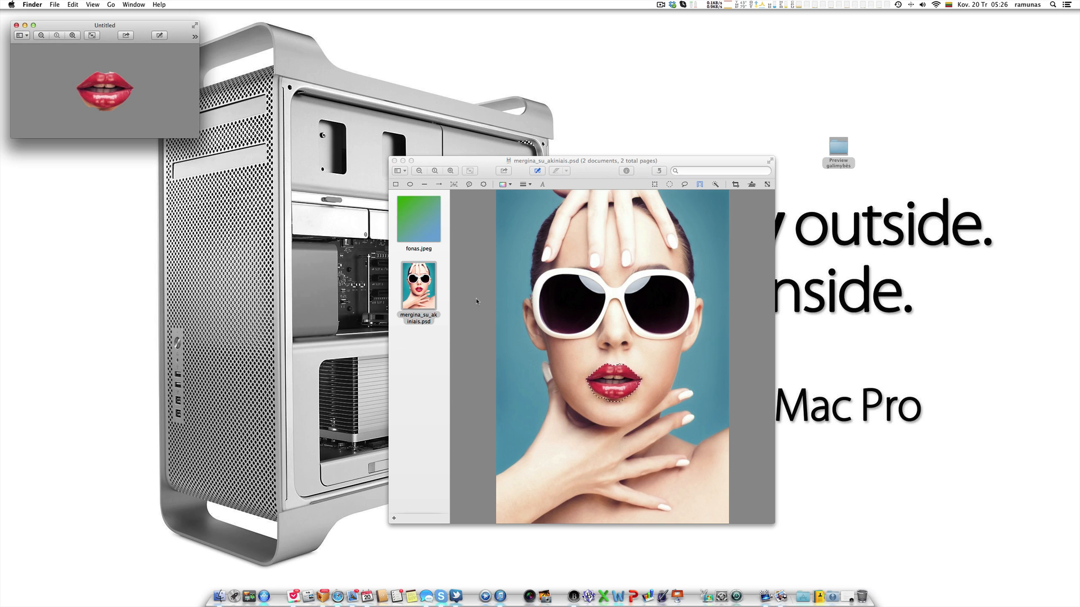
drag(167, 26, 422, 344)
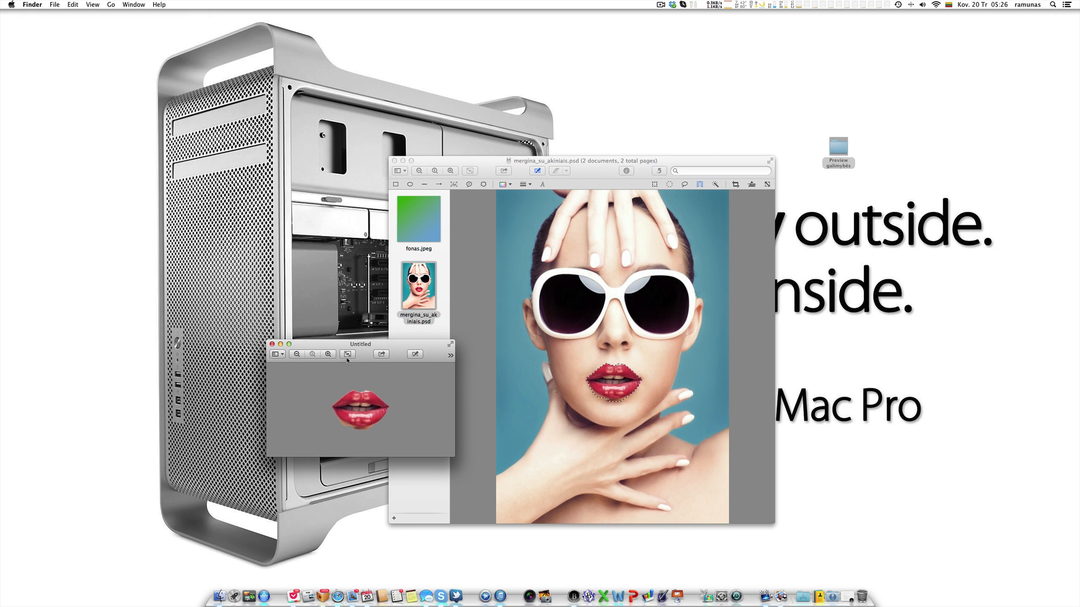
click(416, 354)
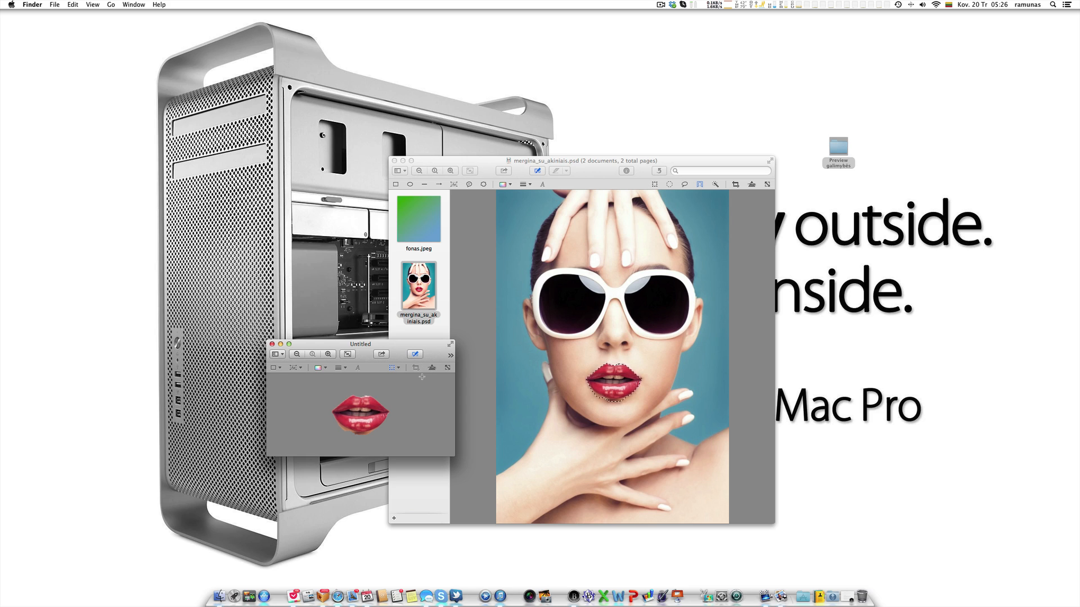
drag(453, 407, 596, 407)
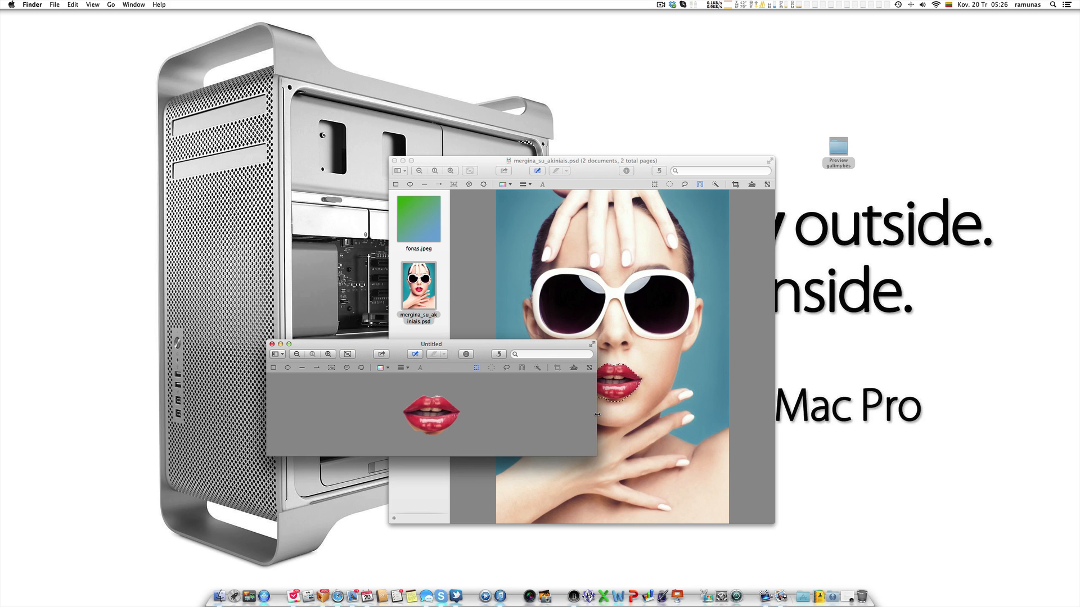
Try trimming the lips cutout with a freehand lasso selection, and close the untitled image without saving
click(506, 368)
mouse_move(449, 427)
mouse_down()
mouse_move(397, 419)
mouse_move(463, 438)
mouse_up()
key(super+k)
key(super+w)
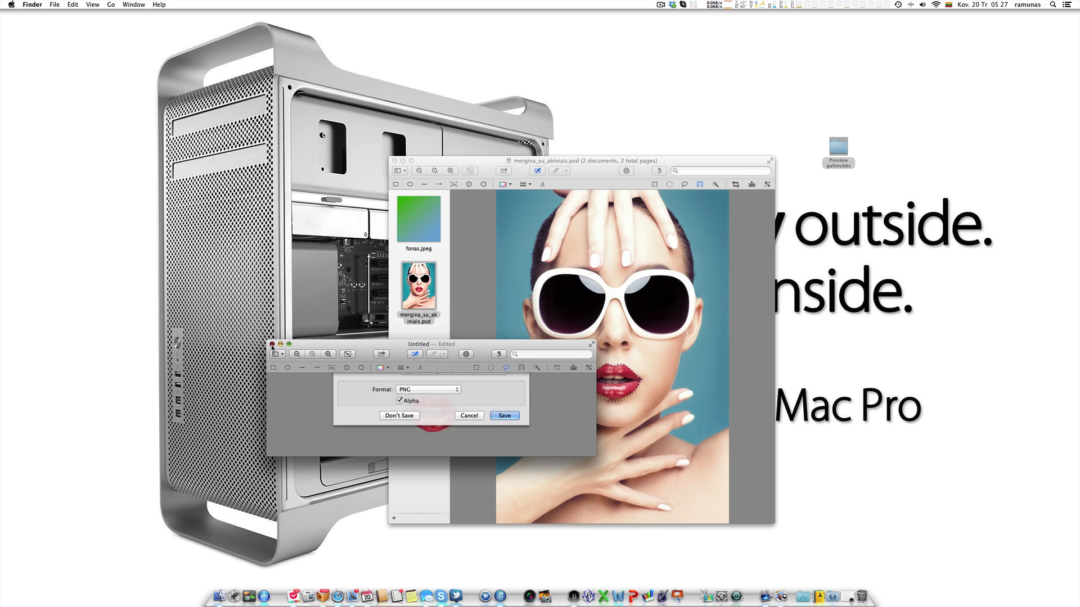
click(419, 476)
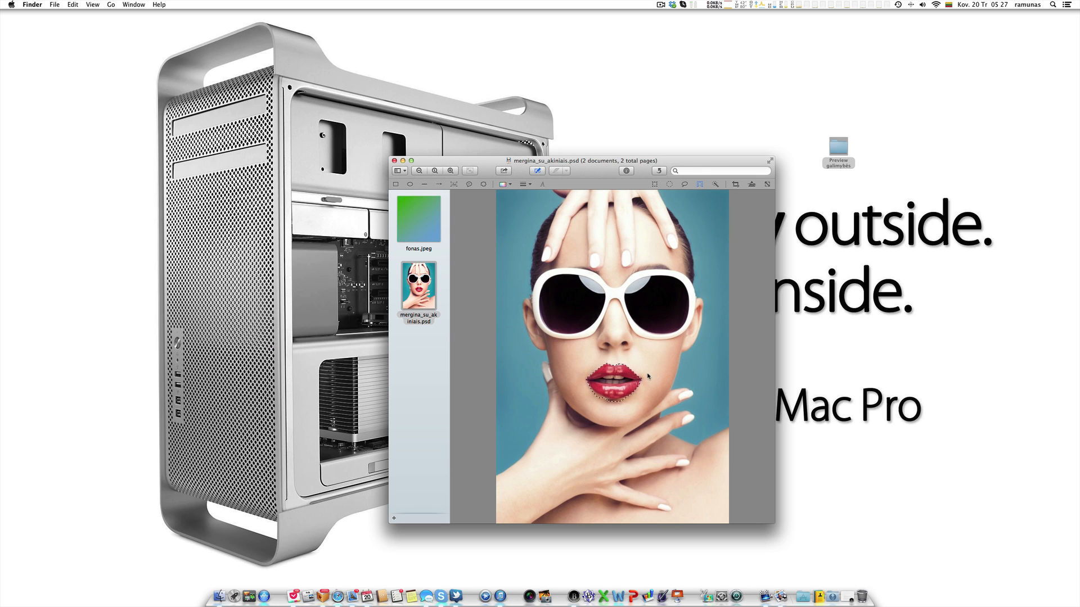
Remove the blue background on both sides of the woman in mergina_su_akiniais.psd with Instant Alpha
click(653, 373)
click(718, 185)
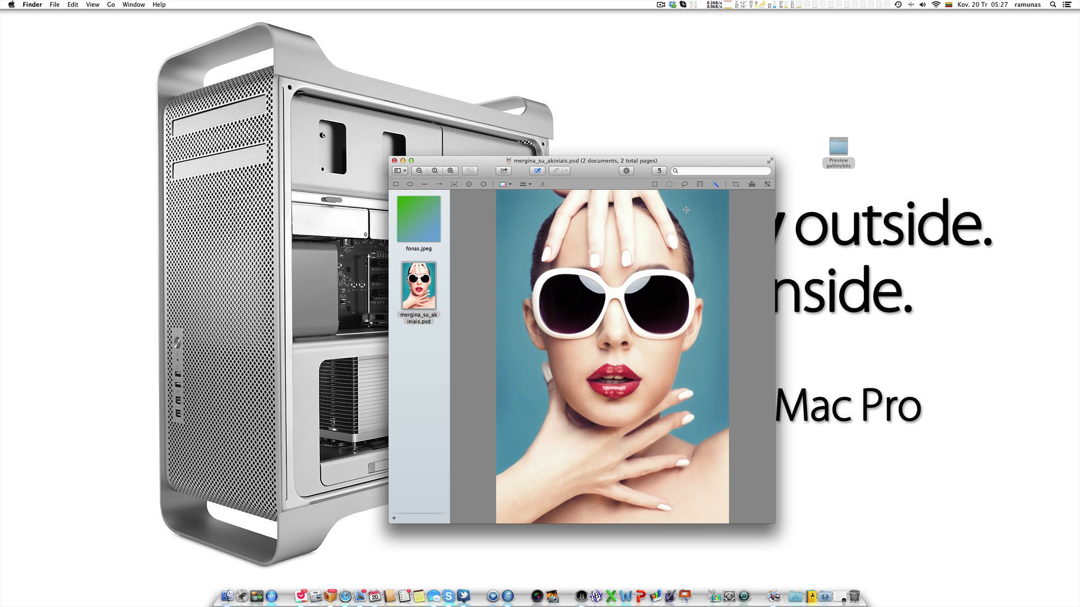
drag(686, 210, 693, 209)
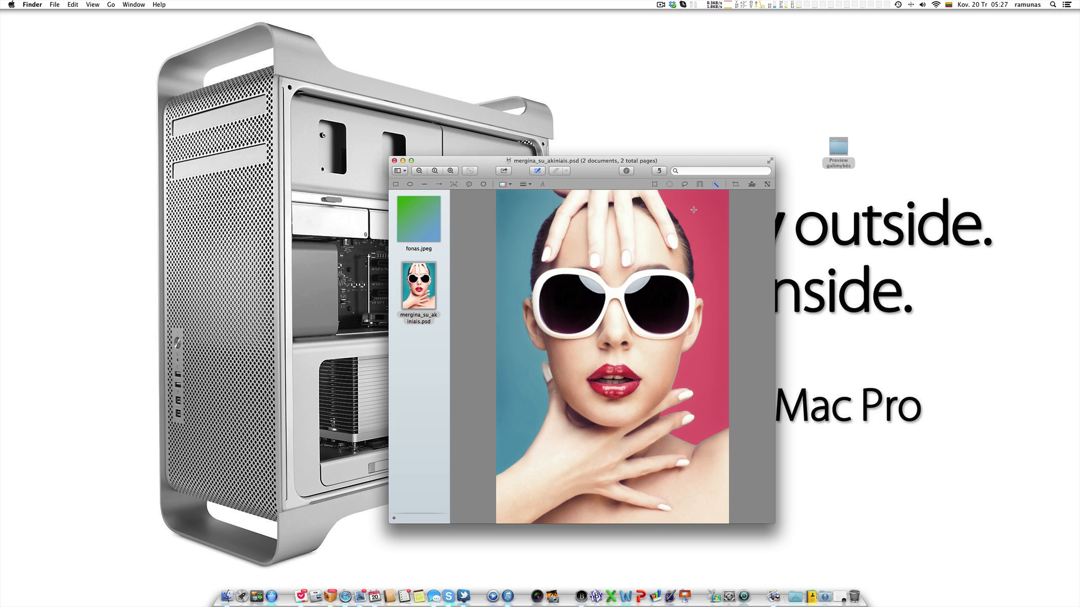
drag(694, 210, 693, 210)
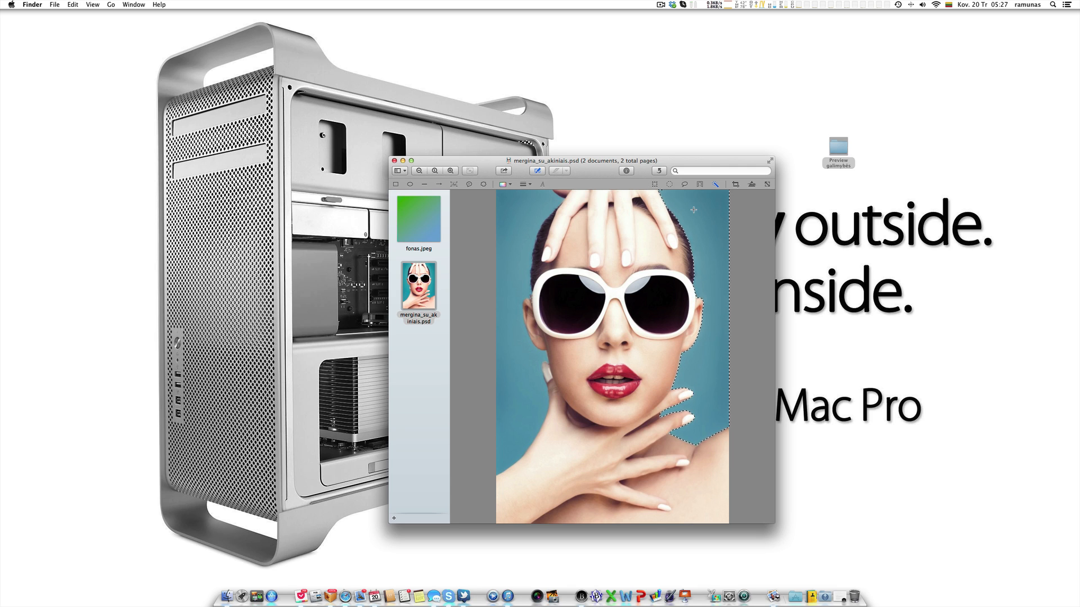
key(Delete)
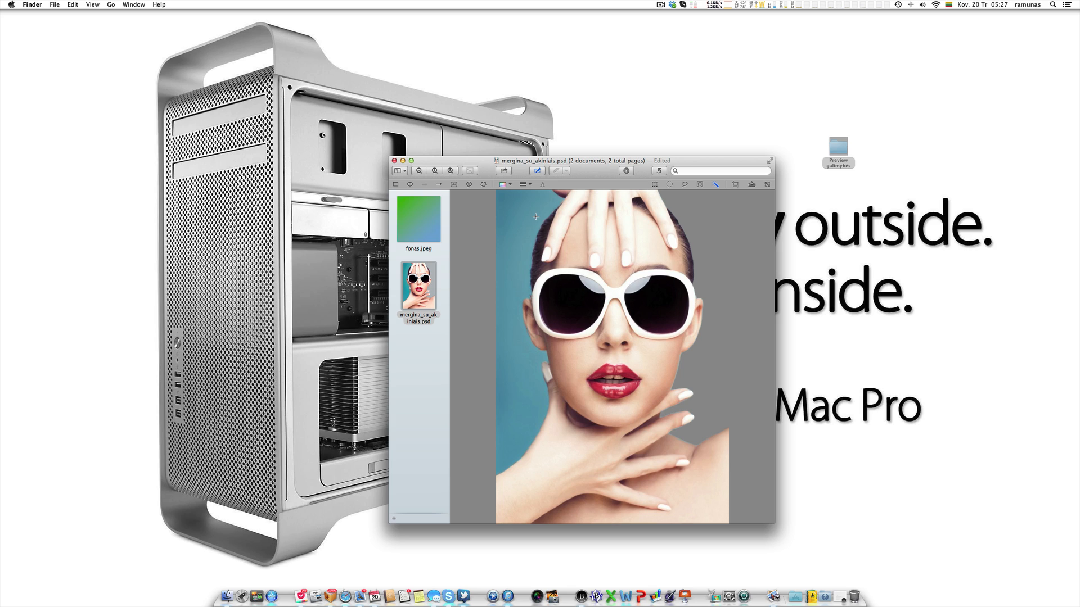
drag(535, 217, 530, 219)
key(Delete)
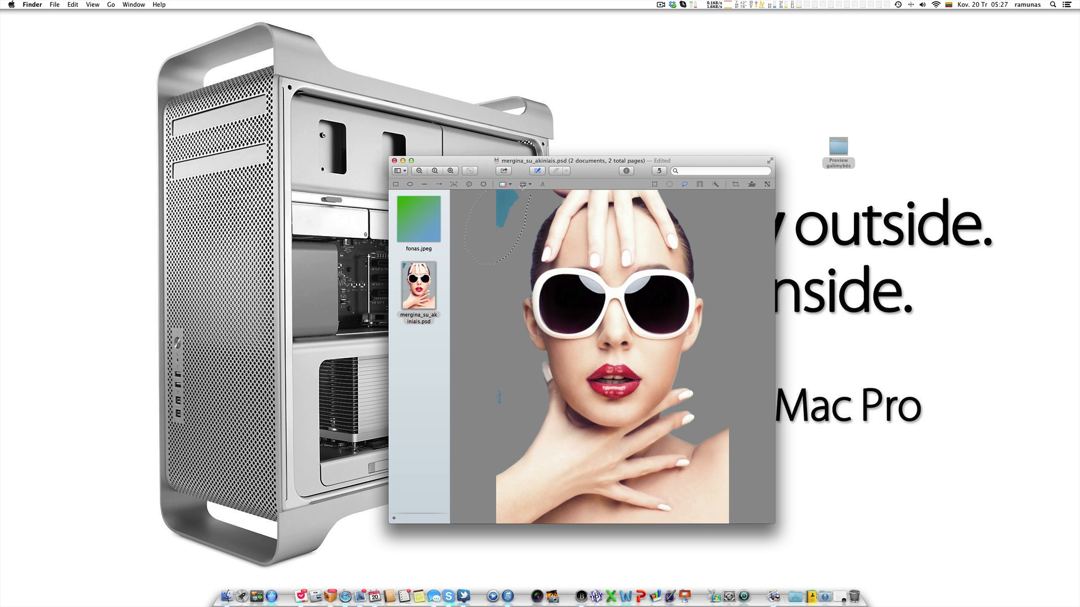
Lasso and delete the leftover blue patches along the portrait's left edge, and inspect the cutout with the magnifier
key(BackSpace)
mouse_move(503, 344)
mouse_down()
mouse_move(520, 360)
mouse_move(527, 399)
mouse_move(494, 336)
mouse_up()
key(BackSpace)
key(grave)
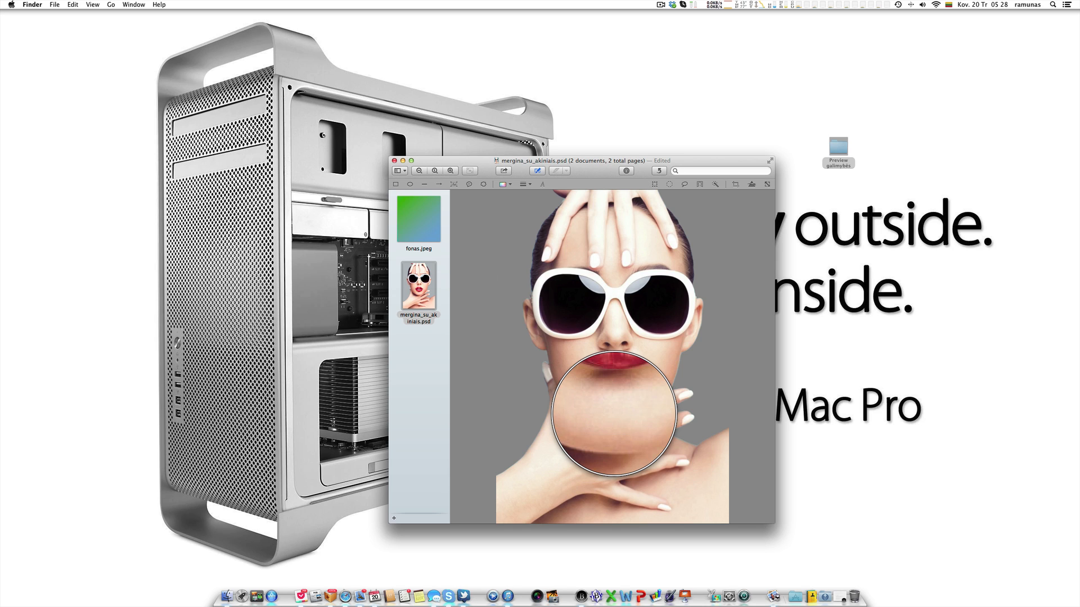
key(Escape)
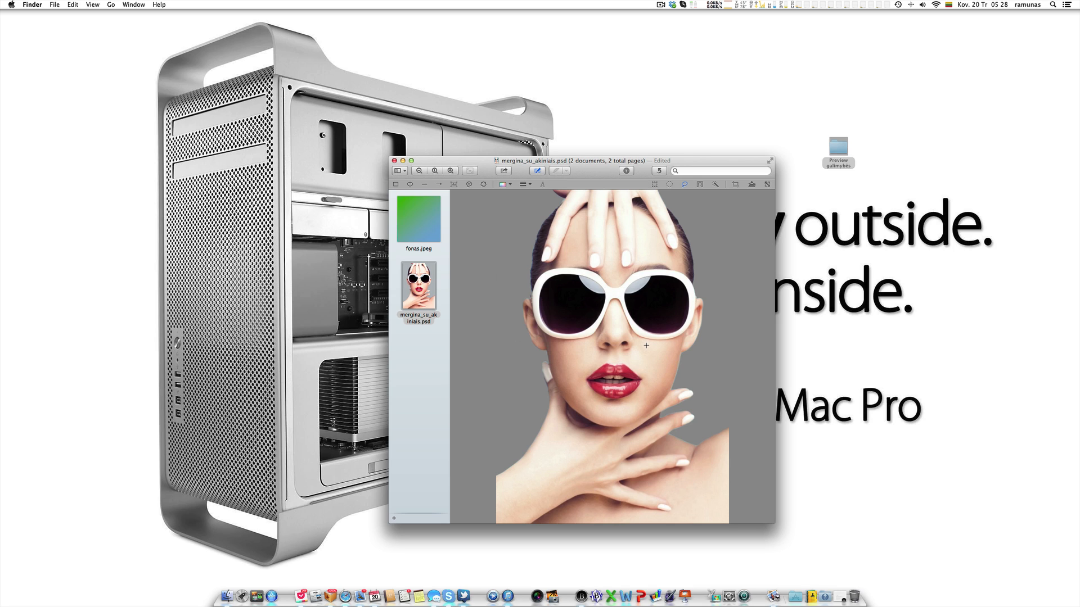
Copy the entire cutout portrait from mergina_su_akiniais.psd and paste it onto the fonas.jpeg gradient background
click(414, 219)
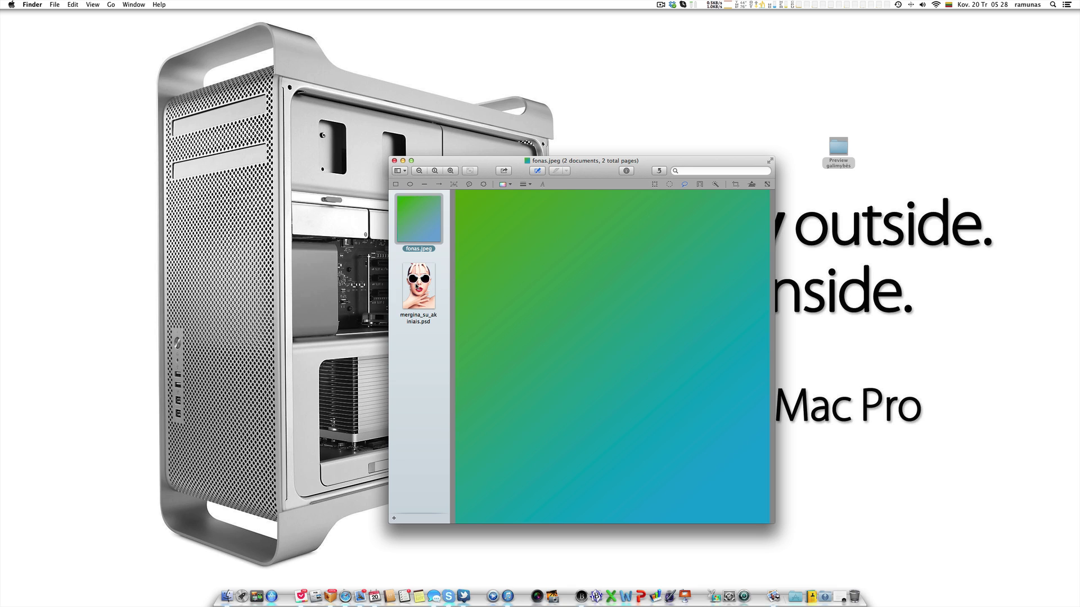
click(417, 287)
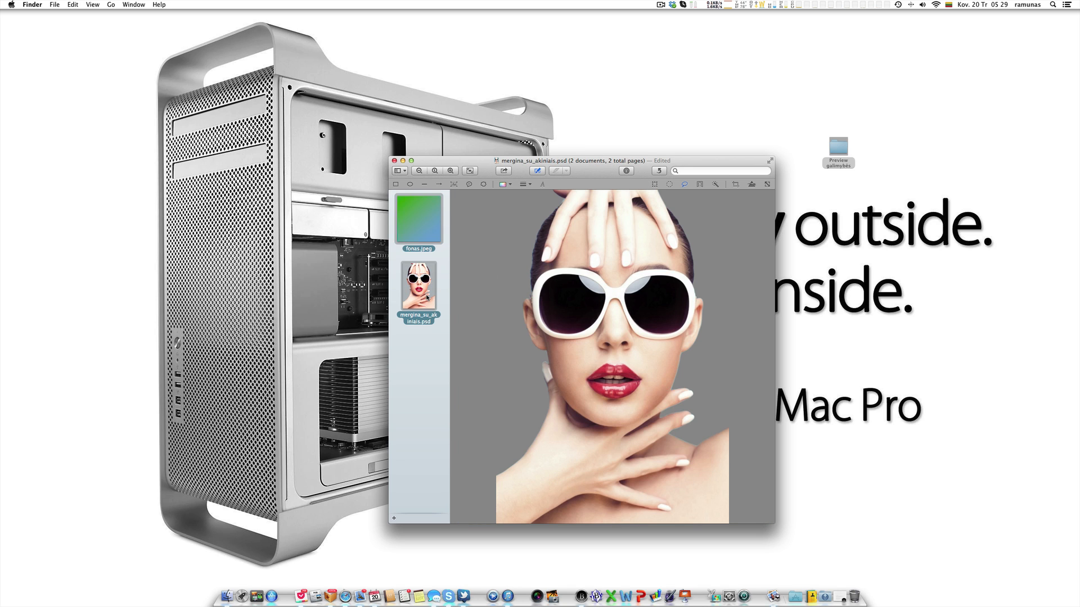
click(587, 364)
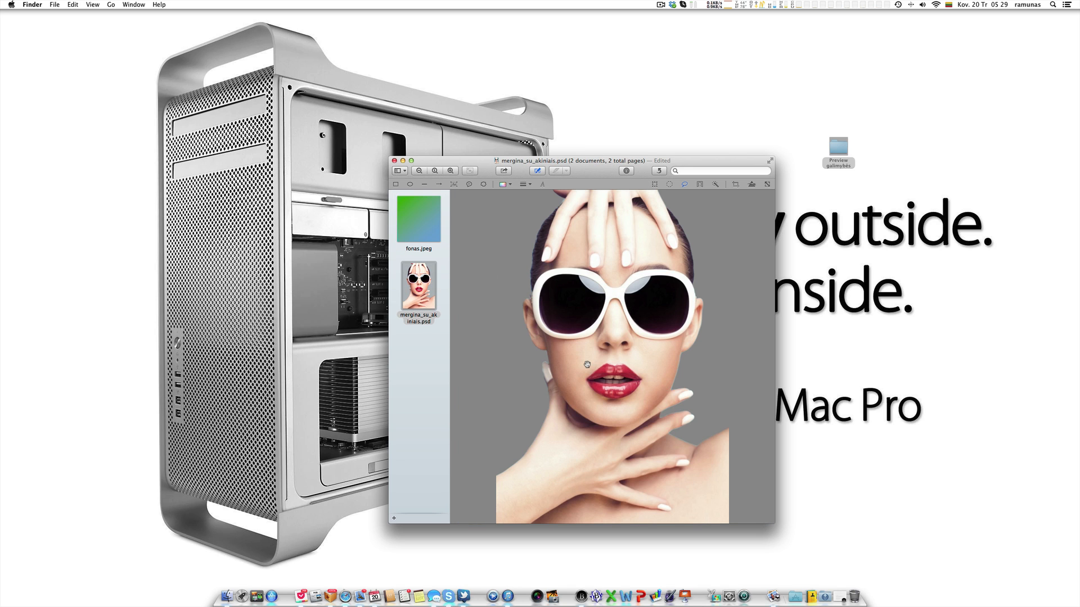
key(super+a)
click(411, 228)
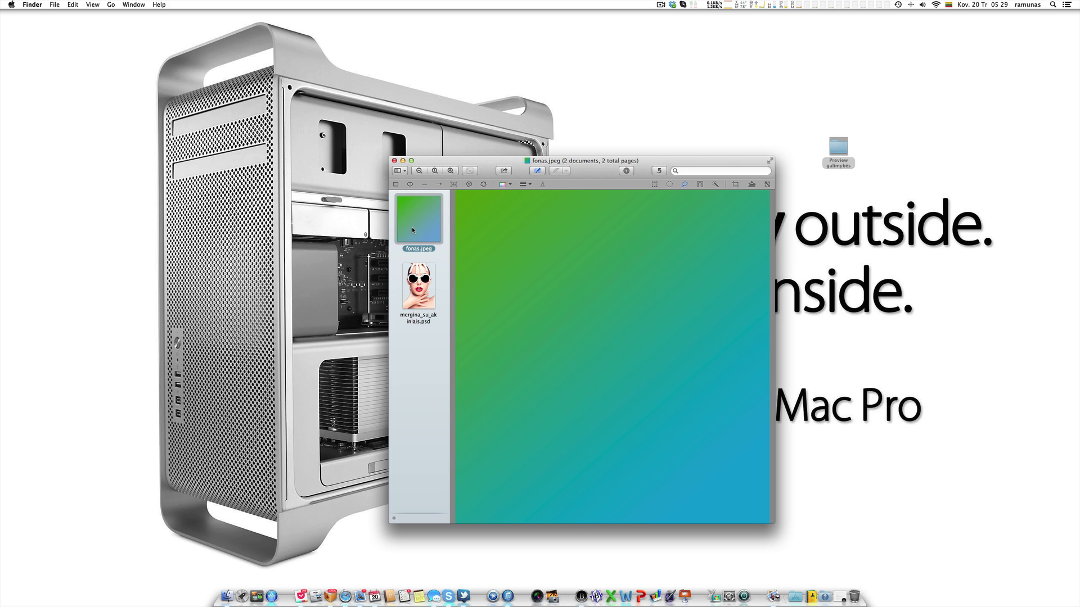
click(623, 336)
key(super+v)
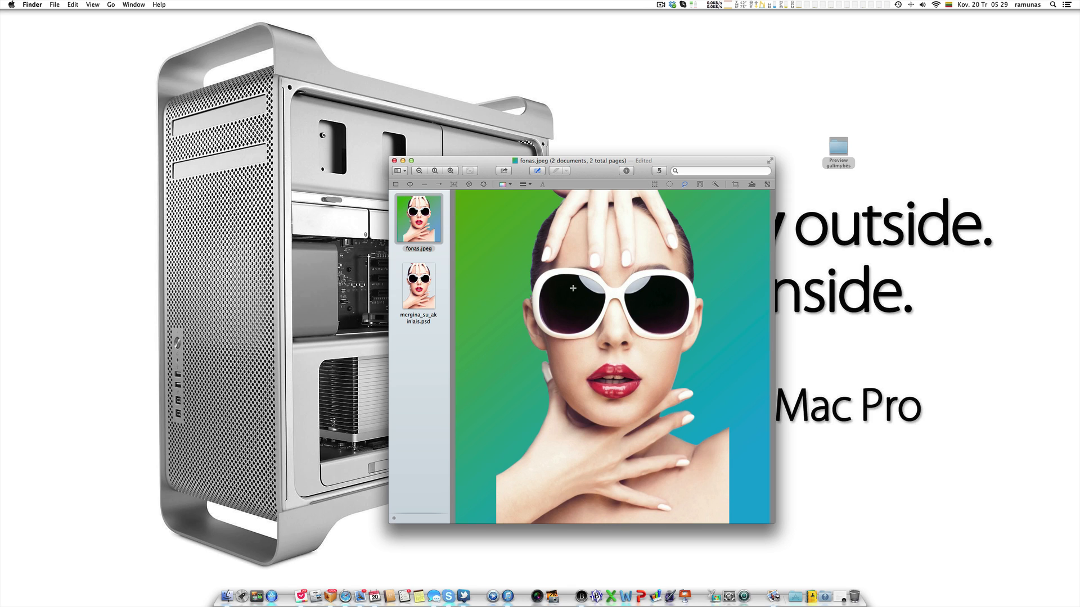
Crop the composite to the woman's full width and height with a rectangular selection, removing the gradient strips on both sides
click(656, 185)
drag(507, 191, 728, 524)
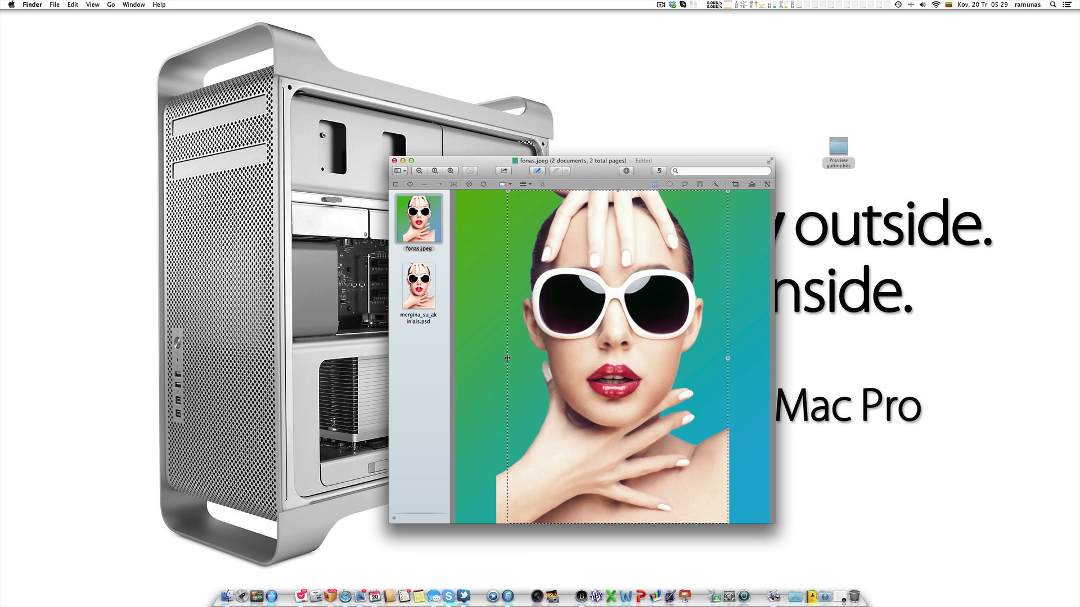
drag(508, 358, 496, 358)
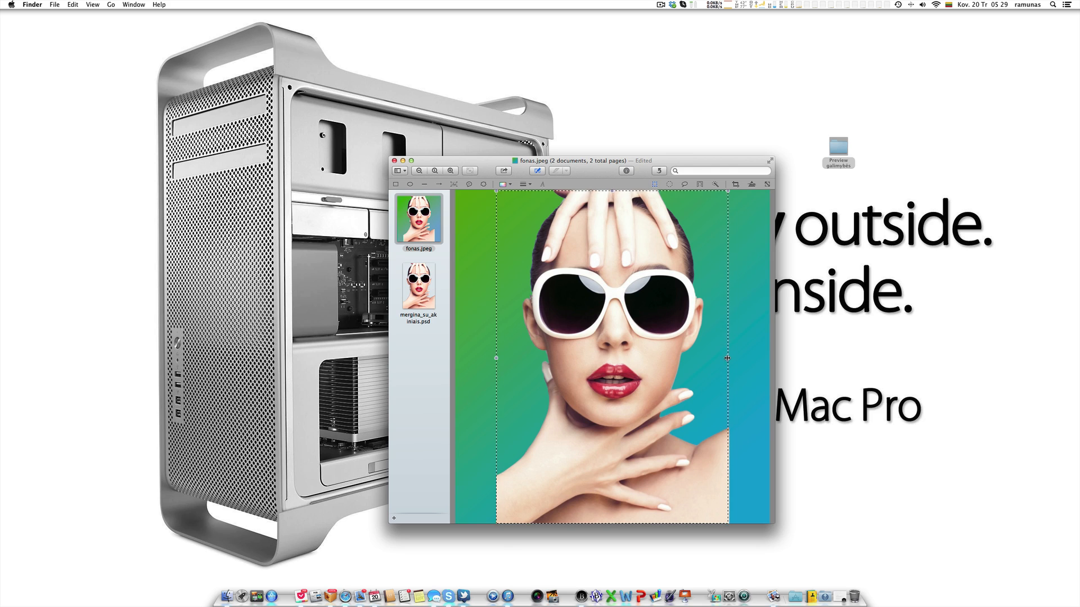
drag(728, 358, 728, 358)
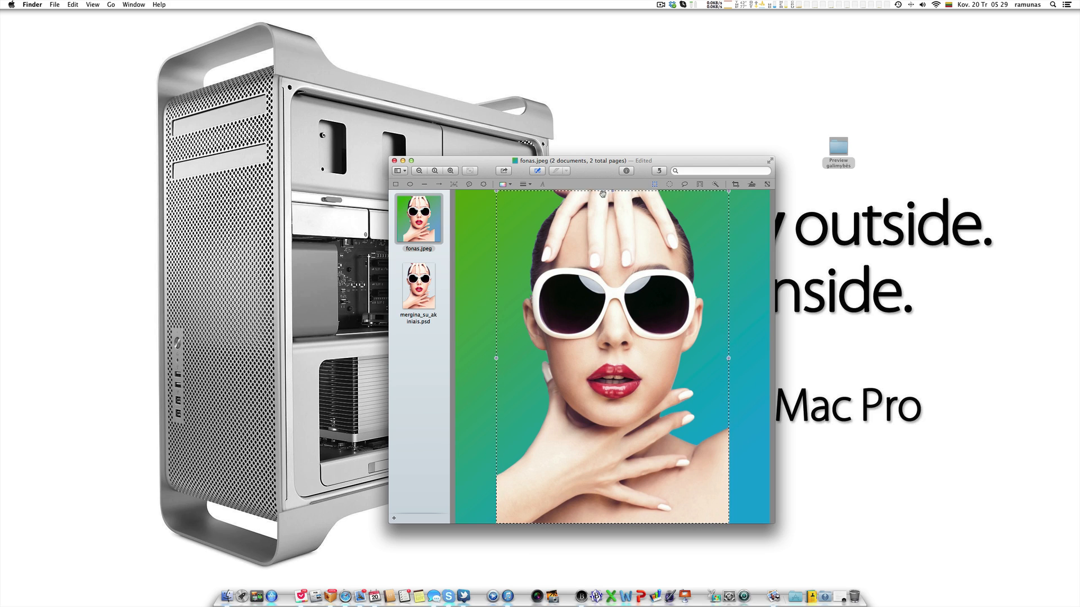
drag(613, 191, 612, 191)
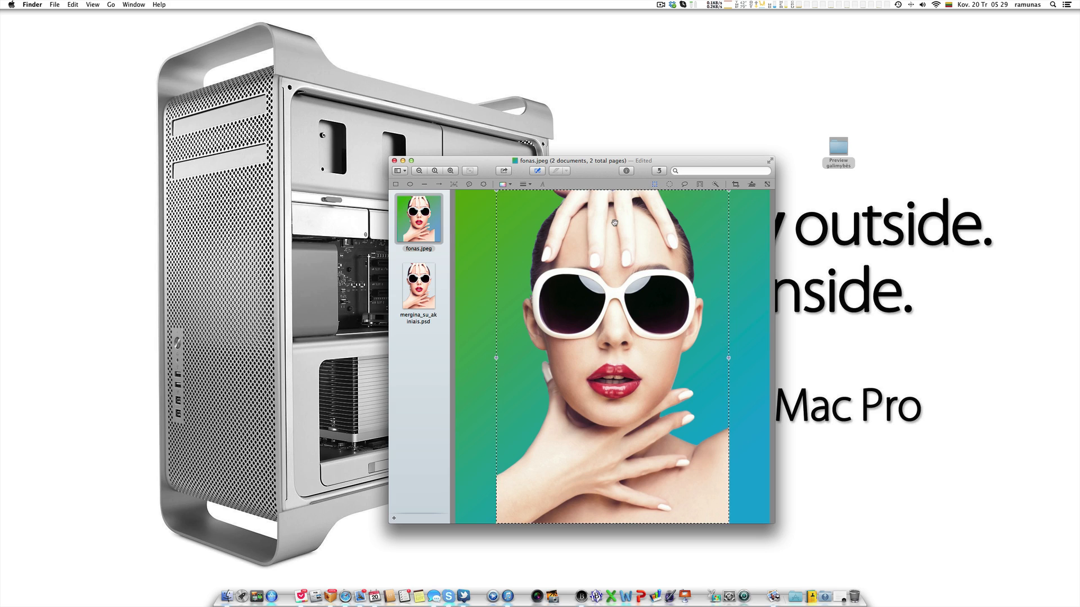
key(super+k)
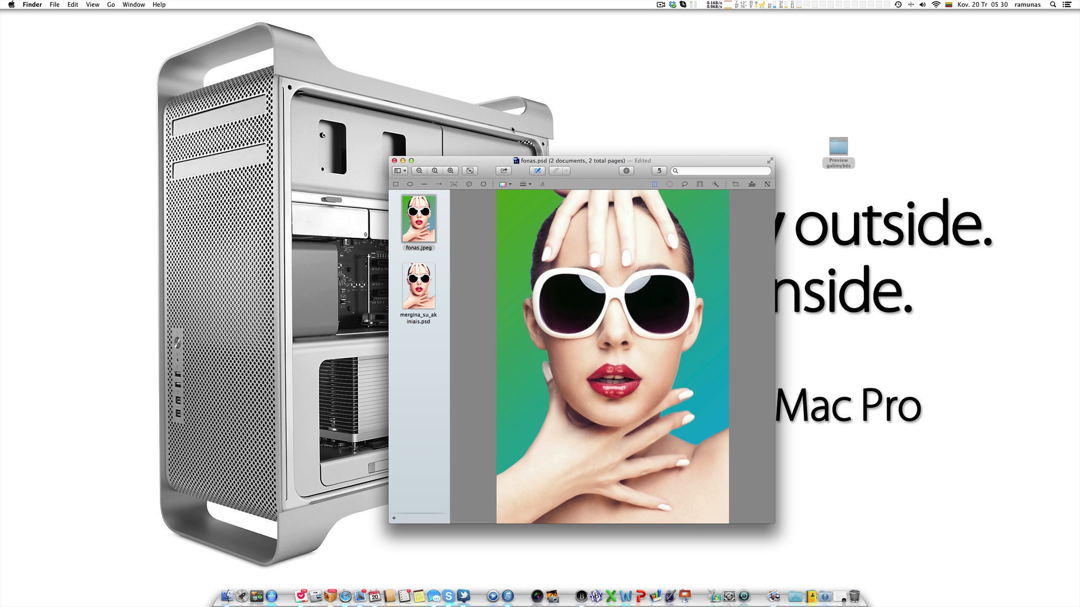
Save the composite as mergina.psd in Photoshop format in the Preview galimybės folder, without keeping changes in the original document
key(alt+shift+super+s)
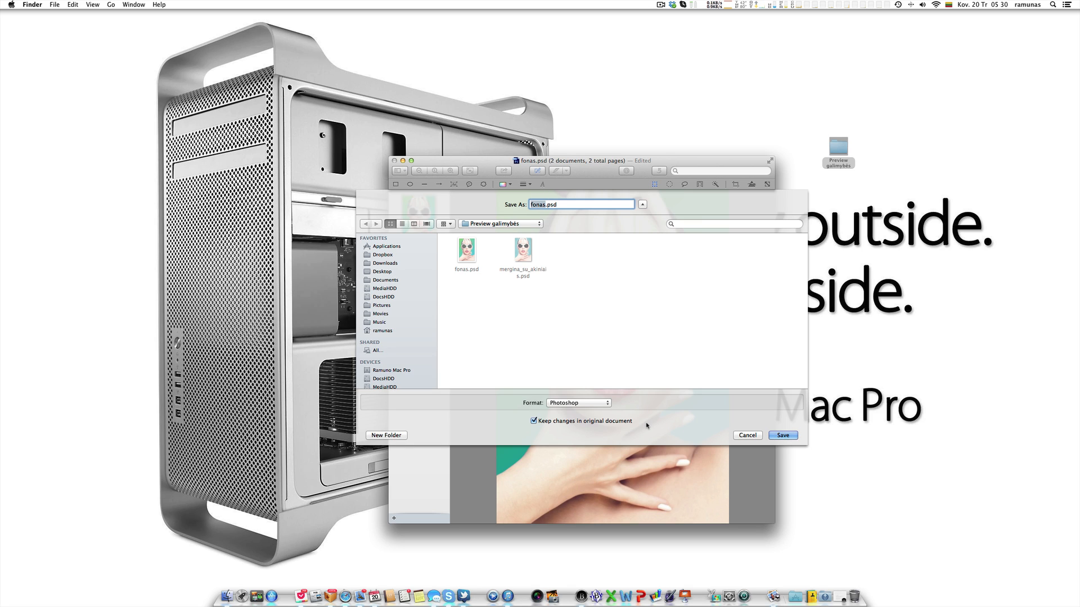
click(573, 423)
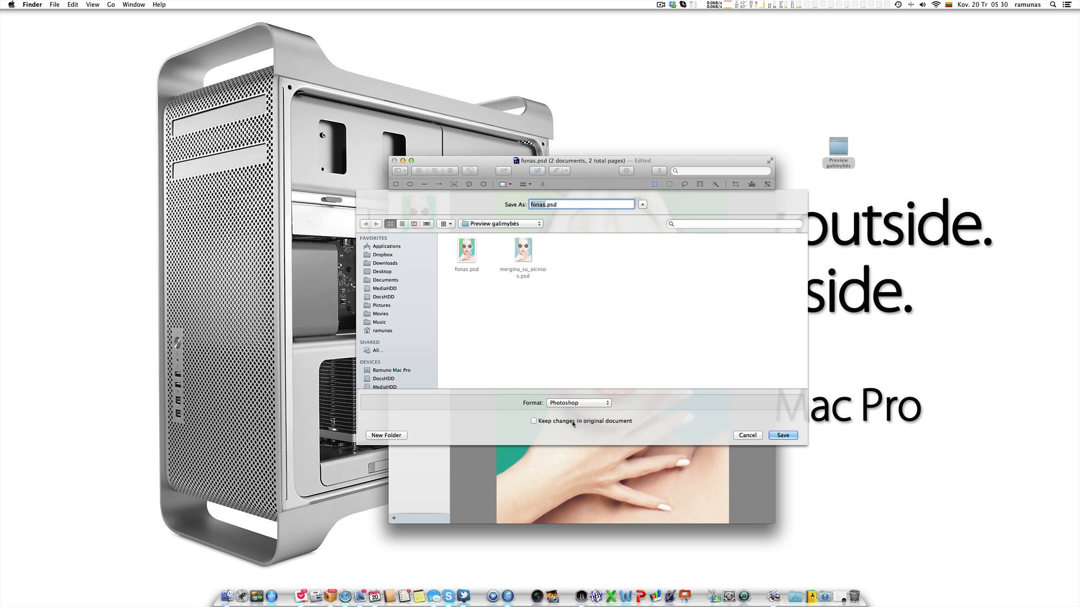
click(544, 205)
double_click(543, 205)
text(mergina)
click(780, 435)
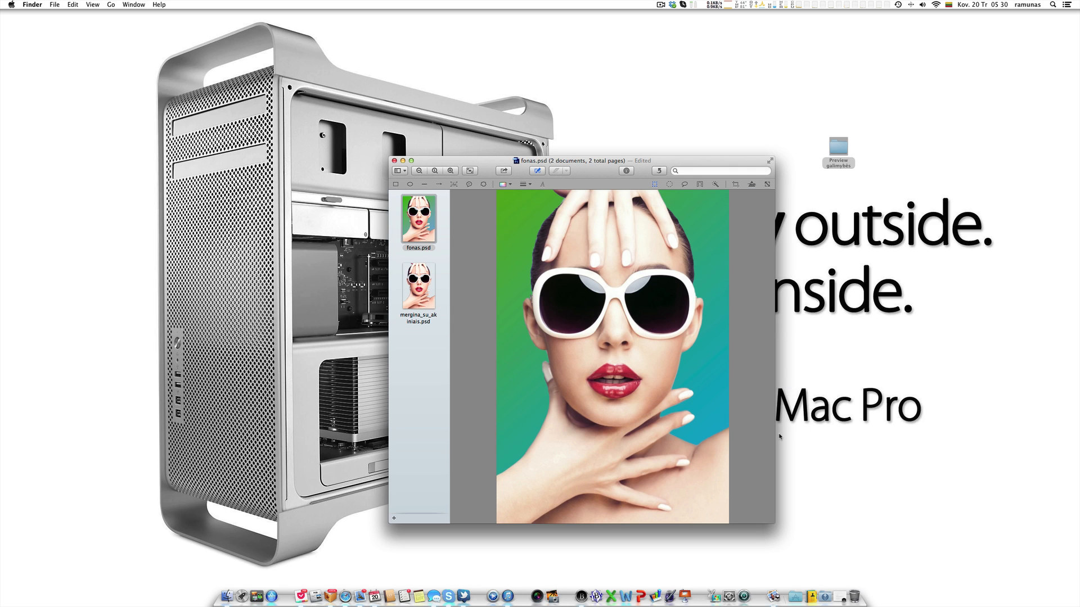
Open the Preview galimybės folder in Finder and preview fonas.jpeg, mergina_su_akiniais.psd and mergina.psd in turn
double_click(838, 147)
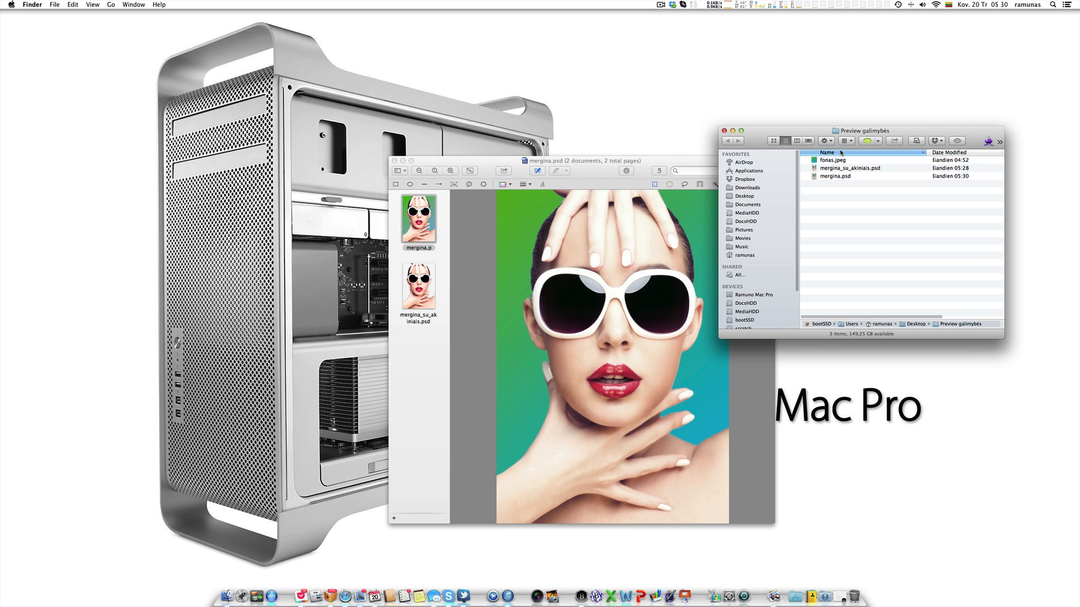
click(834, 161)
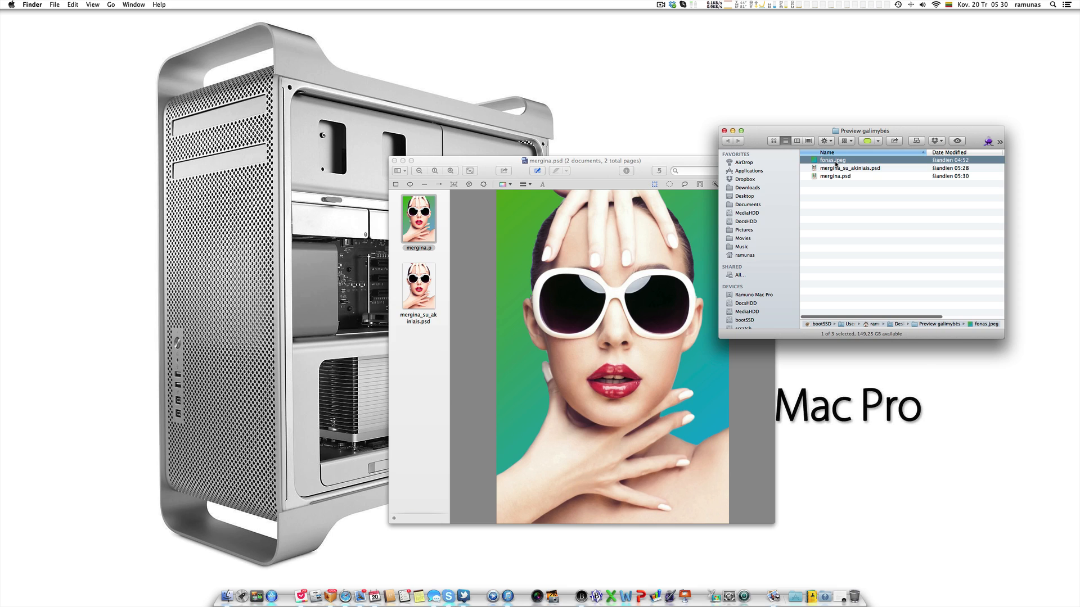
key(space)
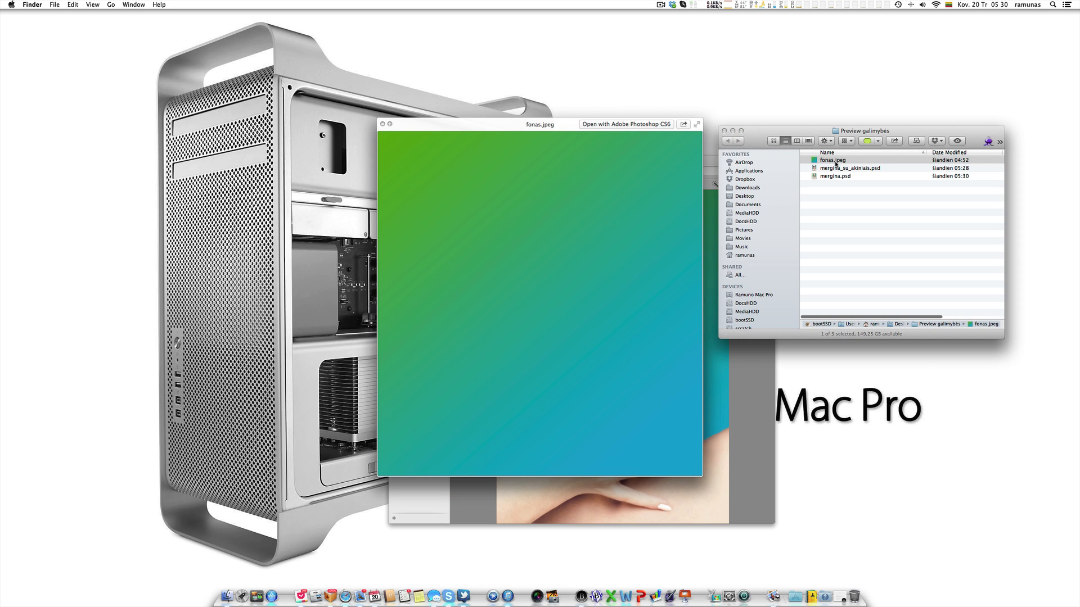
key(Down)
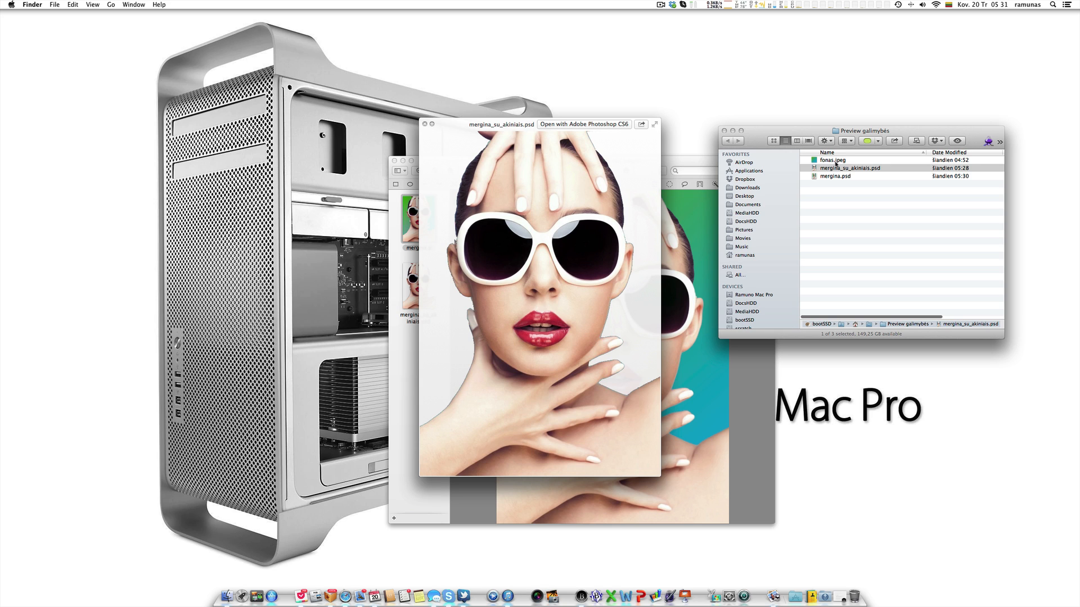
key(Down)
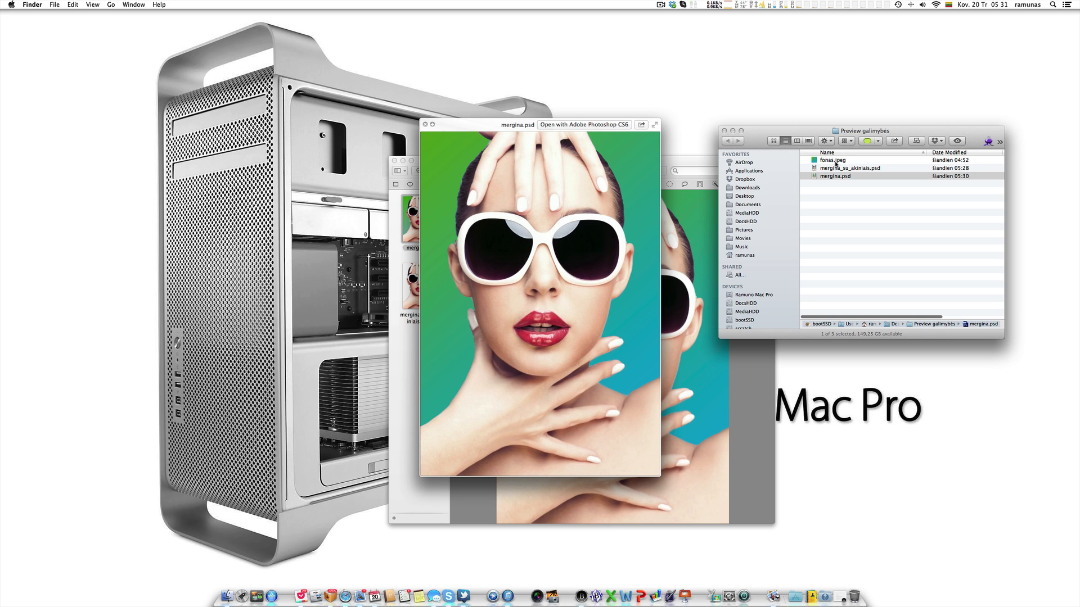
Switch back to mergina_su_akiniais.psd in Preview and undo its edits to restore the blue background
click(420, 274)
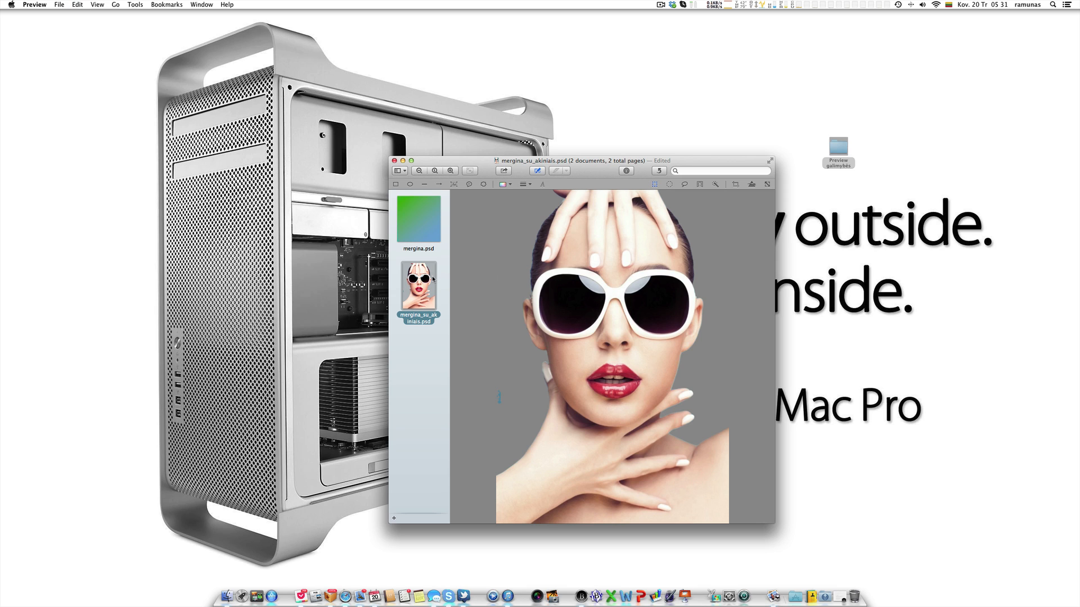
key(super+z)
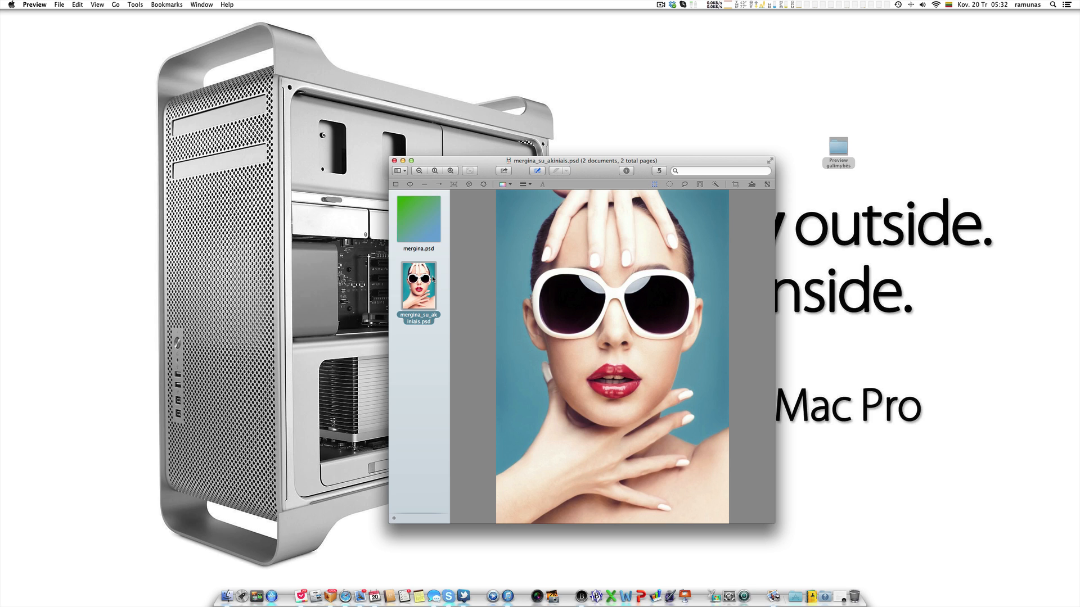
Try the JPEG, GIF and PNG formats for saving a copy of mergina_su_akiniais.psd, and cancel without saving
click(59, 4)
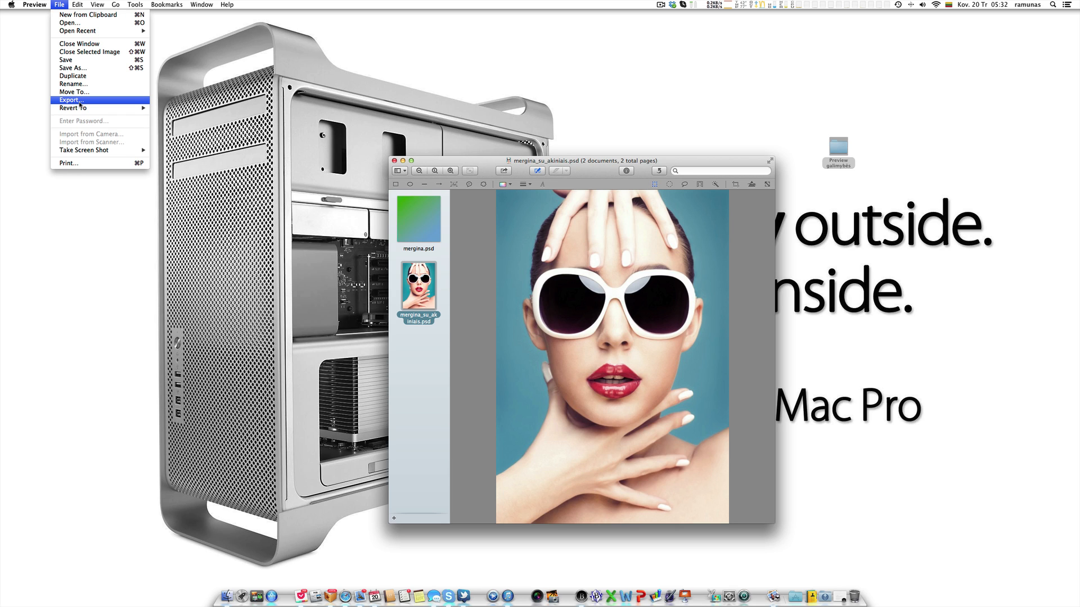
click(82, 68)
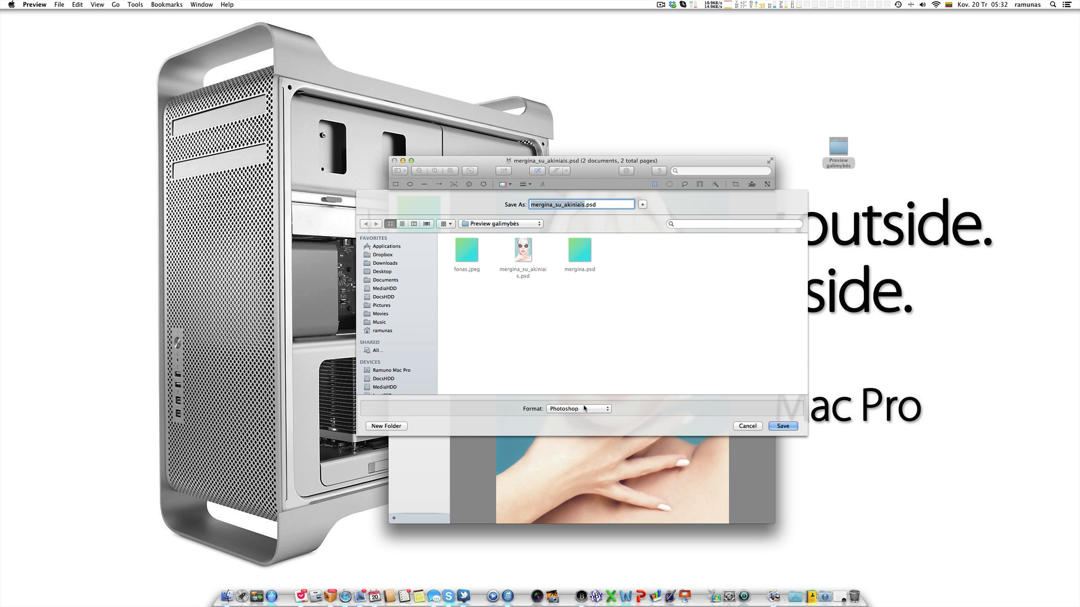
click(584, 410)
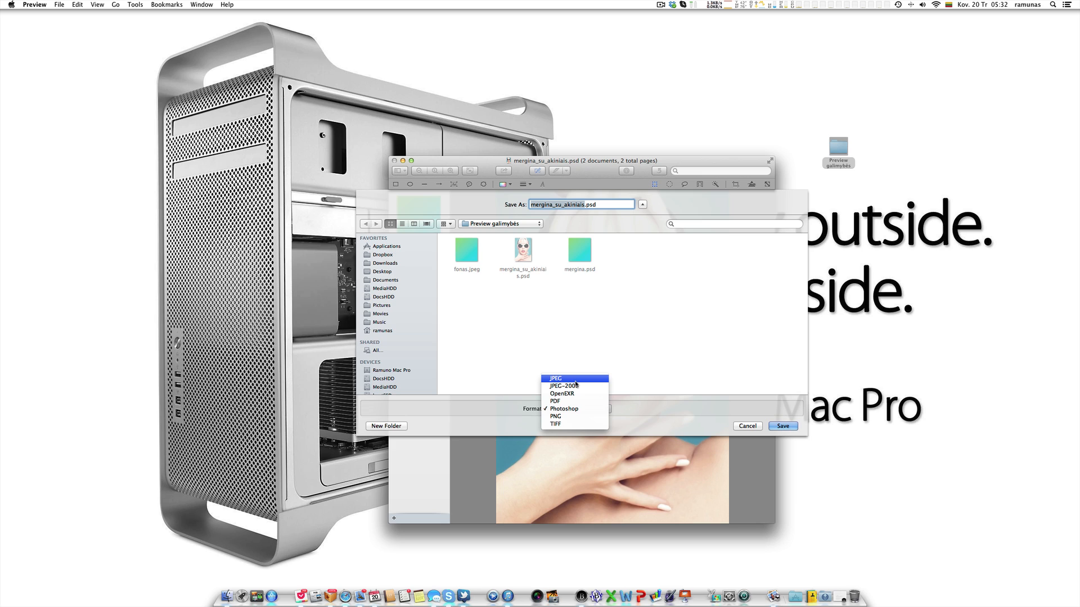
click(576, 384)
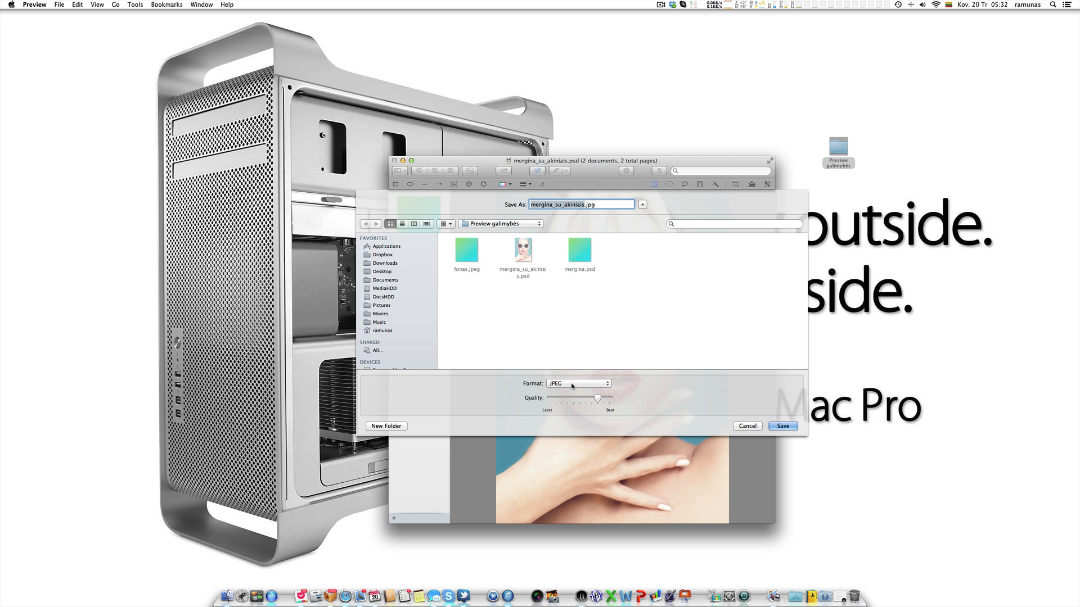
click(572, 386)
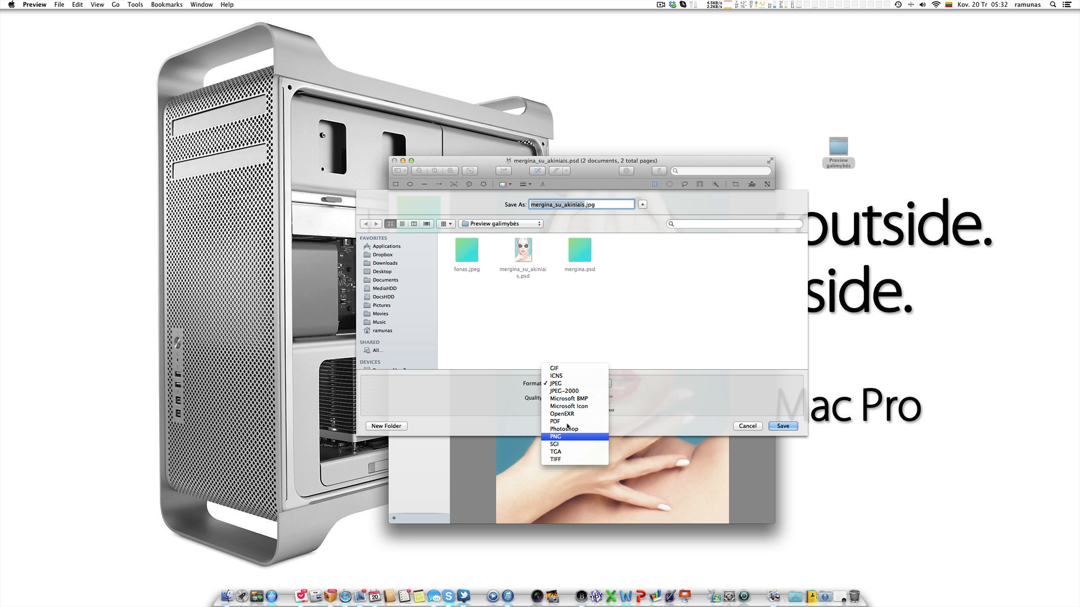
click(557, 368)
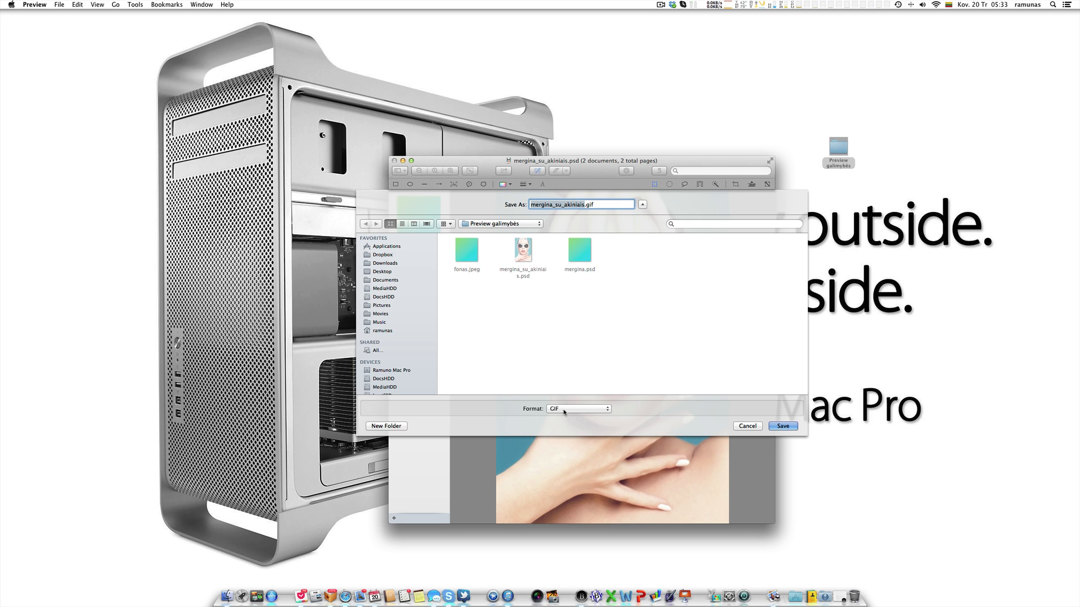
click(564, 412)
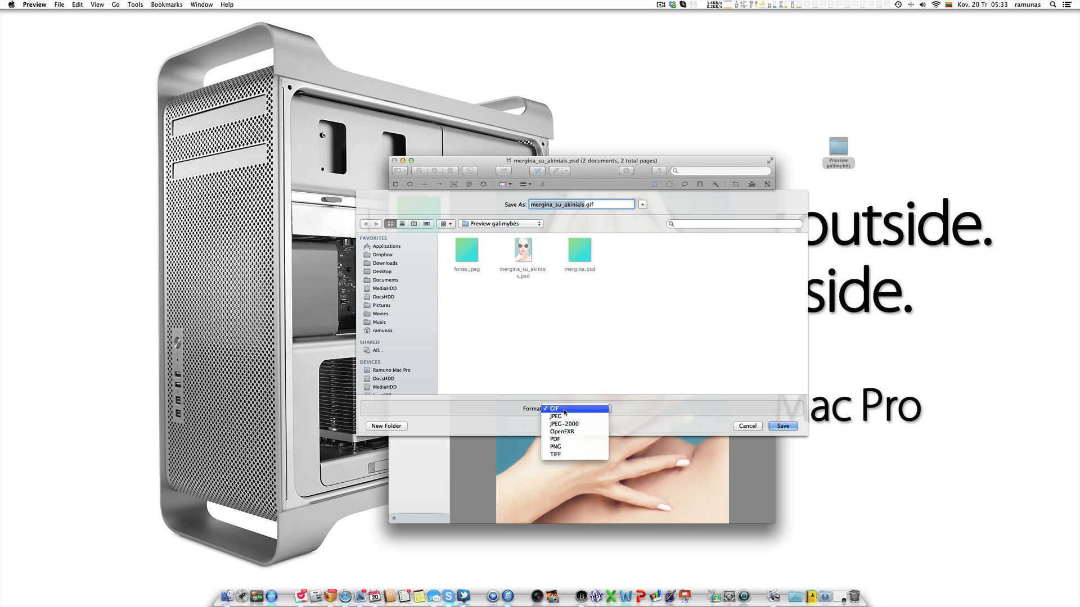
click(564, 416)
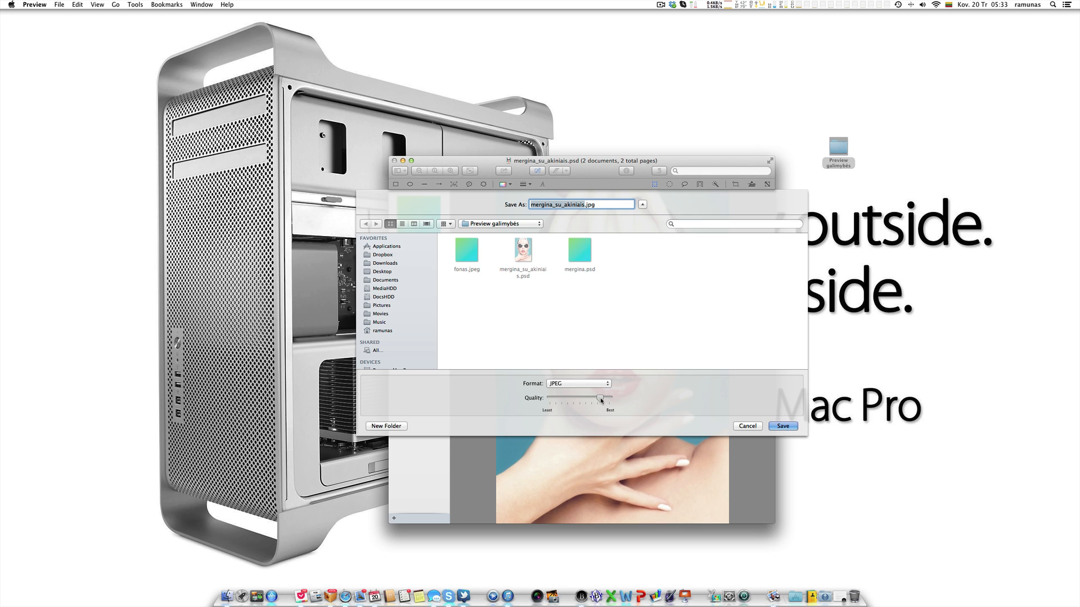
click(588, 387)
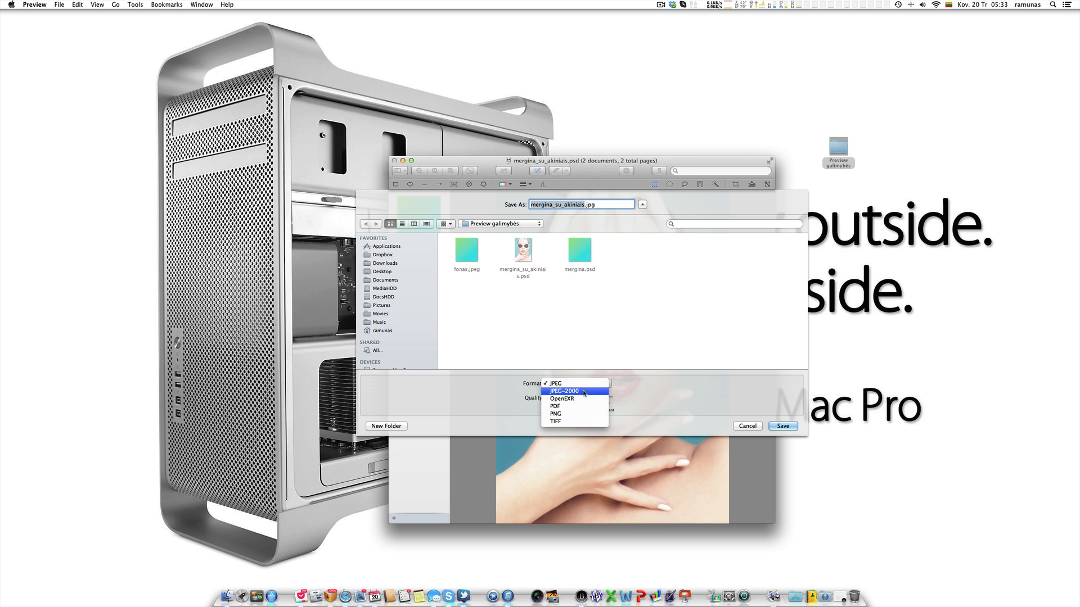
click(570, 425)
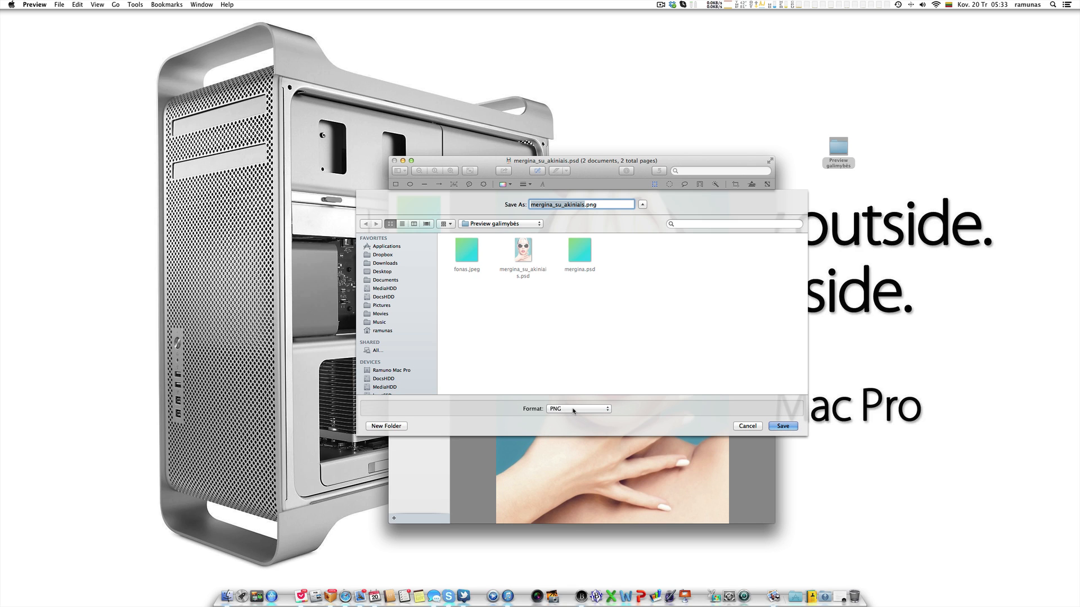
click(737, 427)
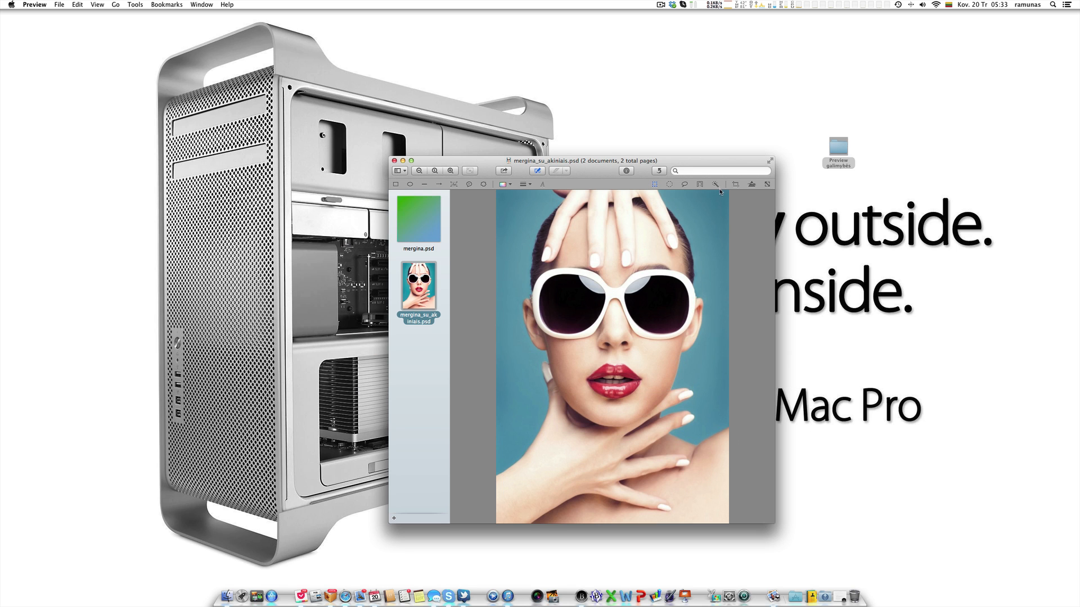
Try deleting the blue background beside the raised fingers with Instant Alpha and saving a copy in Photoshop or JPEG format with alpha
drag(702, 211, 711, 211)
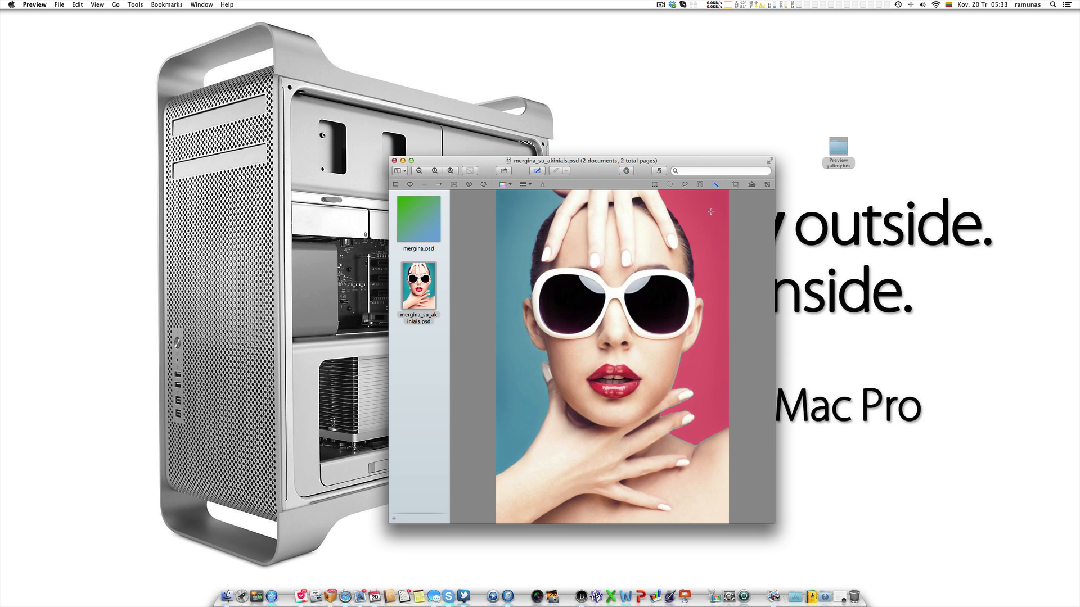
key(Delete)
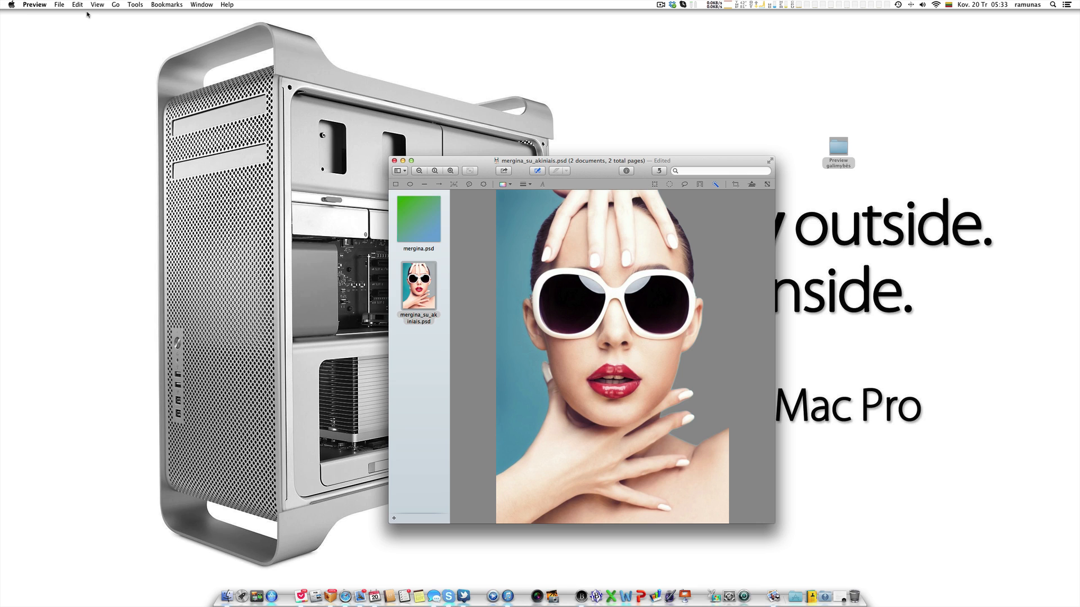
click(60, 4)
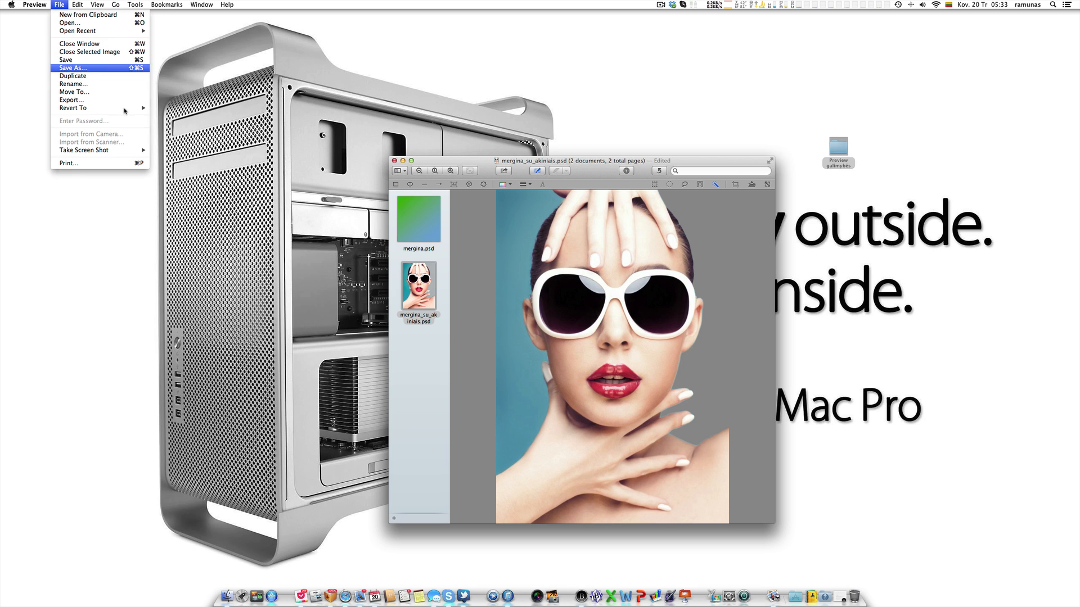
click(73, 67)
click(581, 376)
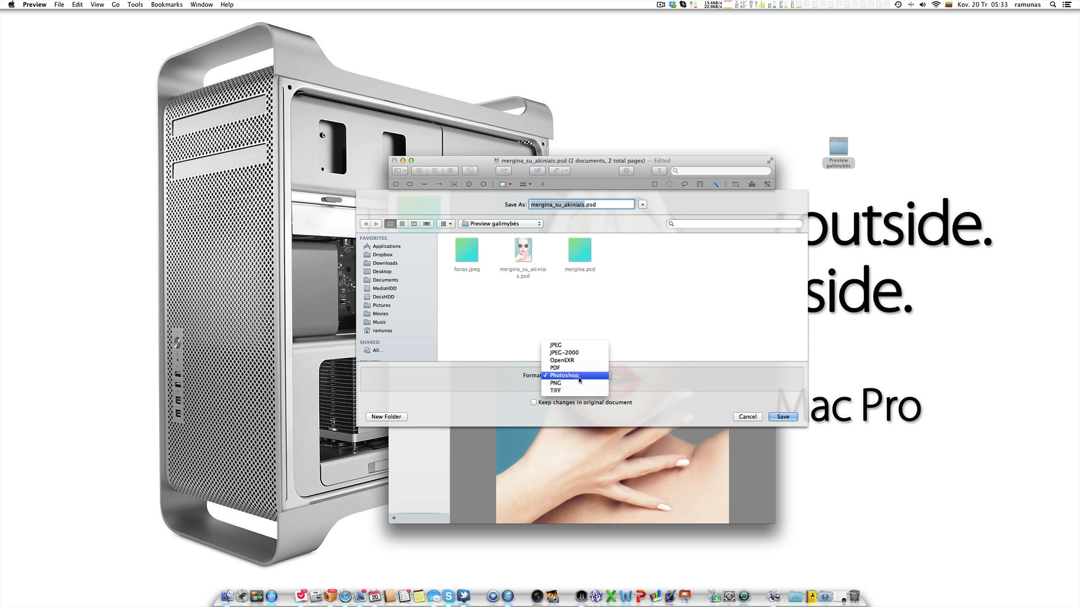
click(702, 384)
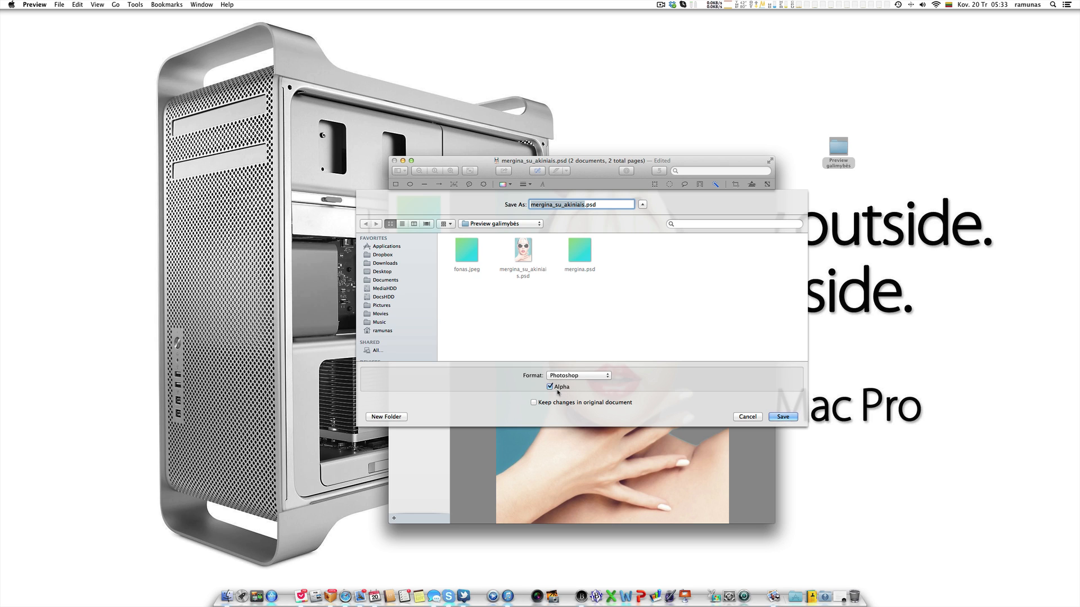
click(583, 375)
click(573, 347)
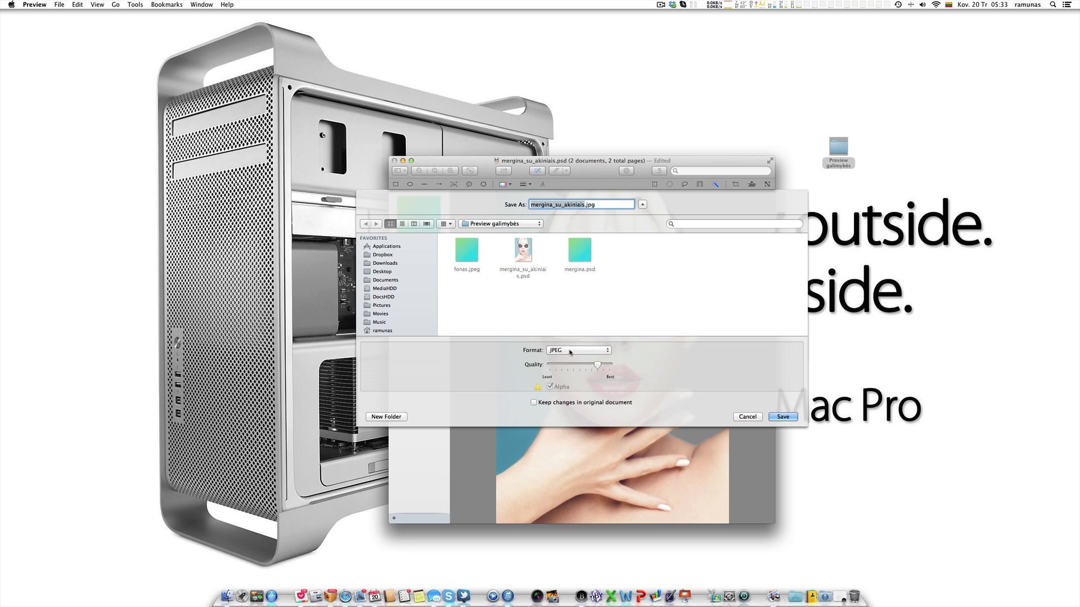
click(569, 352)
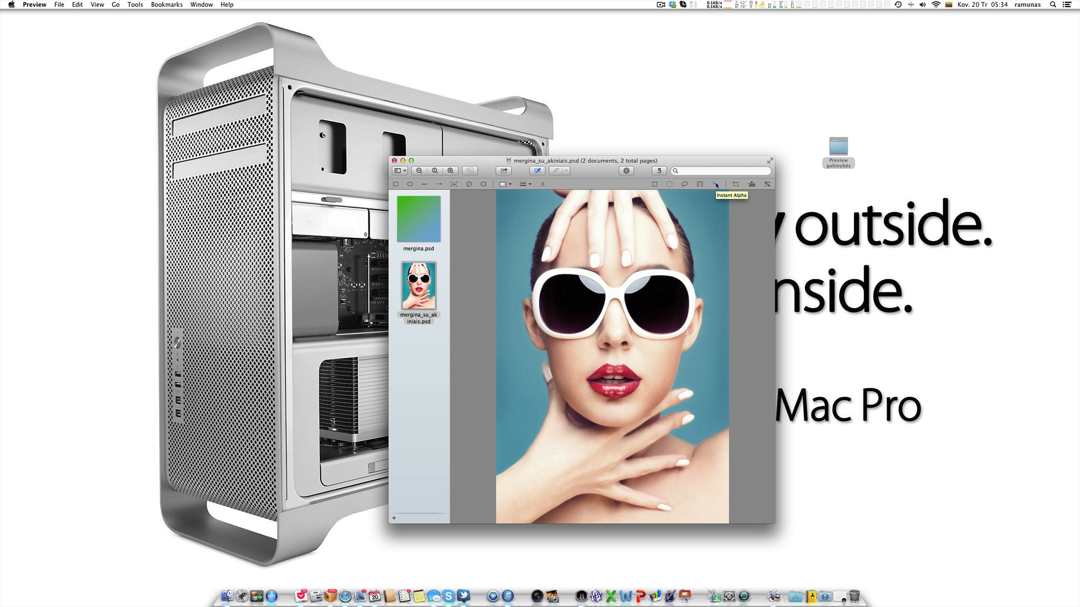
Delete the blue background on both sides of the woman in mergina_su_akiniais.psd with Instant Alpha
click(716, 185)
drag(711, 202, 702, 214)
key(Delete)
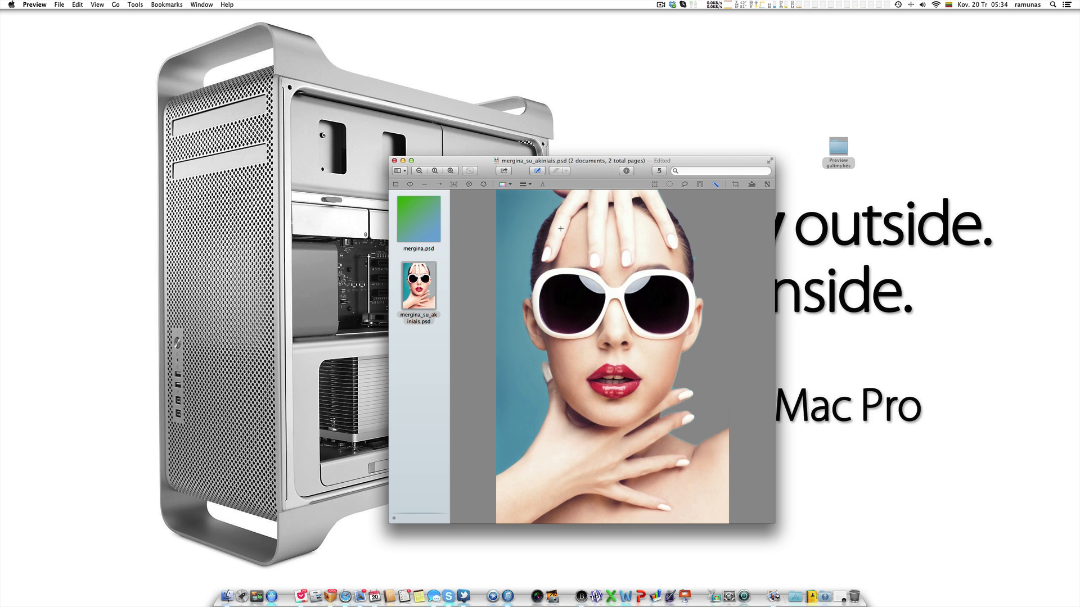
drag(533, 219, 525, 219)
key(Delete)
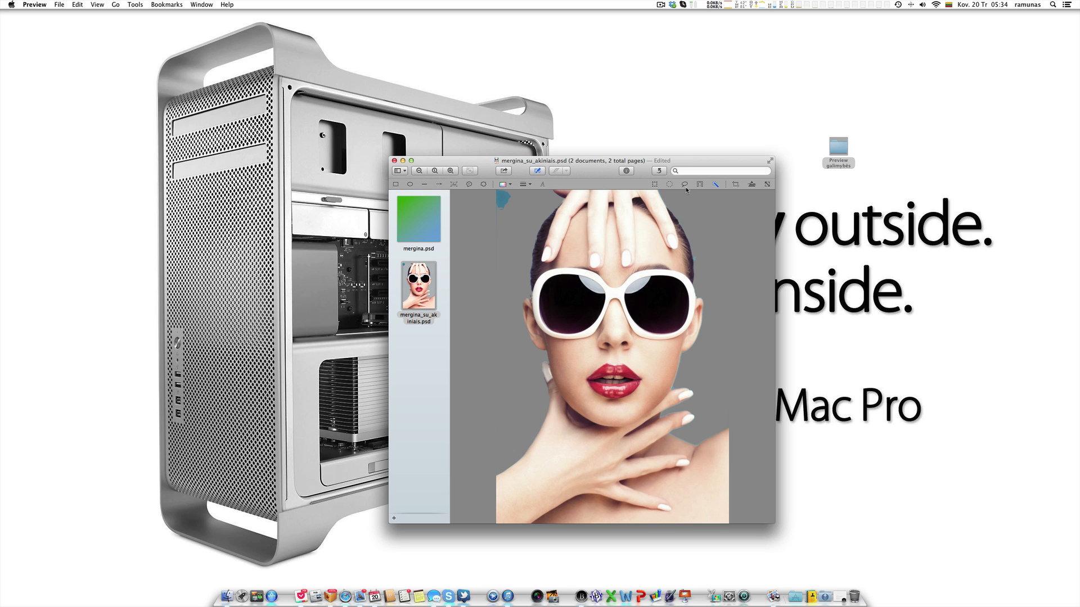
Delete the leftover blue patches at the edges of mergina_su_akiniais.psd using lasso selections
mouse_move(491, 235)
mouse_down()
mouse_move(516, 224)
mouse_move(505, 182)
mouse_move(477, 230)
mouse_move(507, 246)
mouse_up()
key(Delete)
drag(693, 258, 706, 254)
Copy the entire cut-out woman and paste her onto the gradient in mergina.psd
key(super+a)
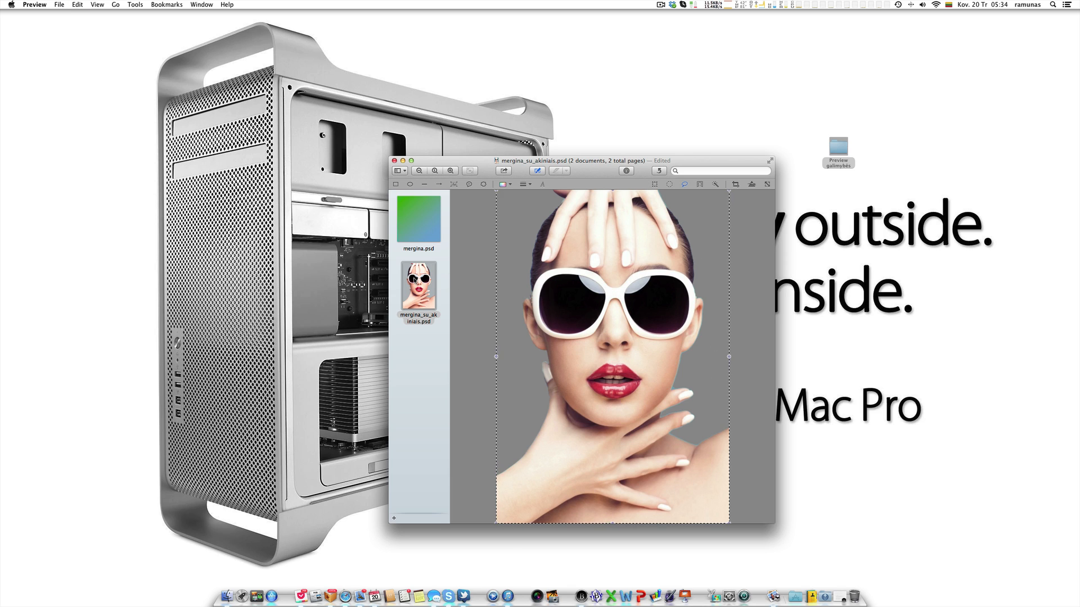
click(418, 212)
click(558, 326)
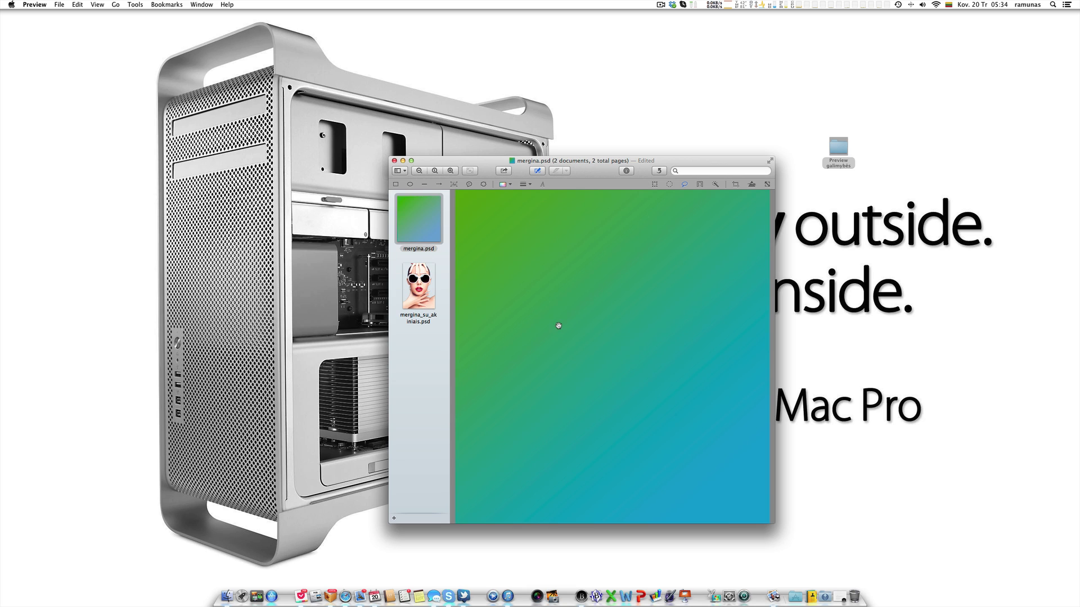
key(super+v)
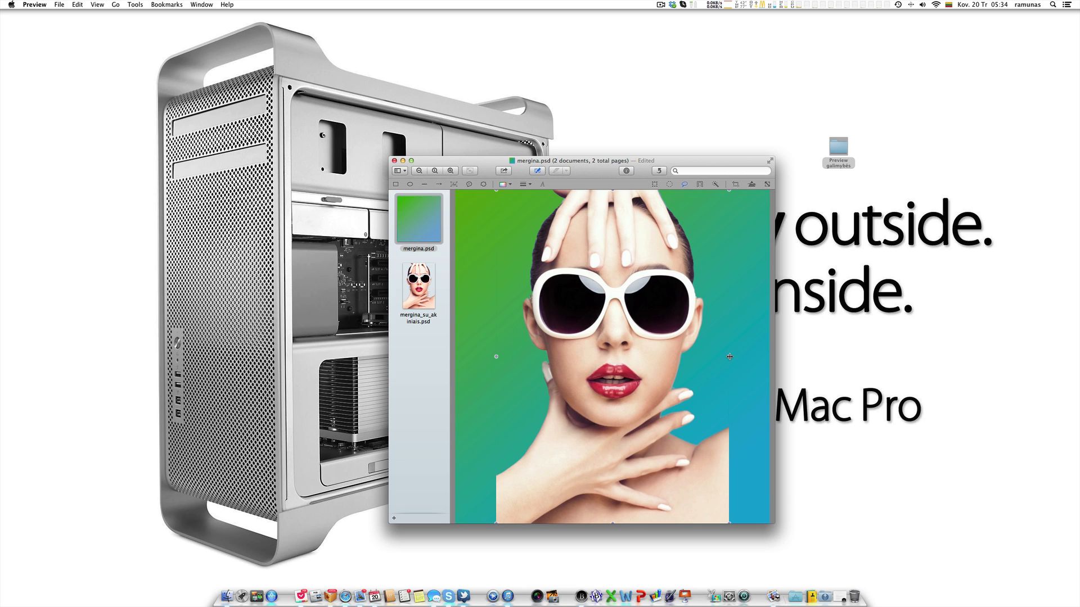
Scale the pasted woman down slightly, center her on the gradient and widen her a little
drag(729, 356, 730, 357)
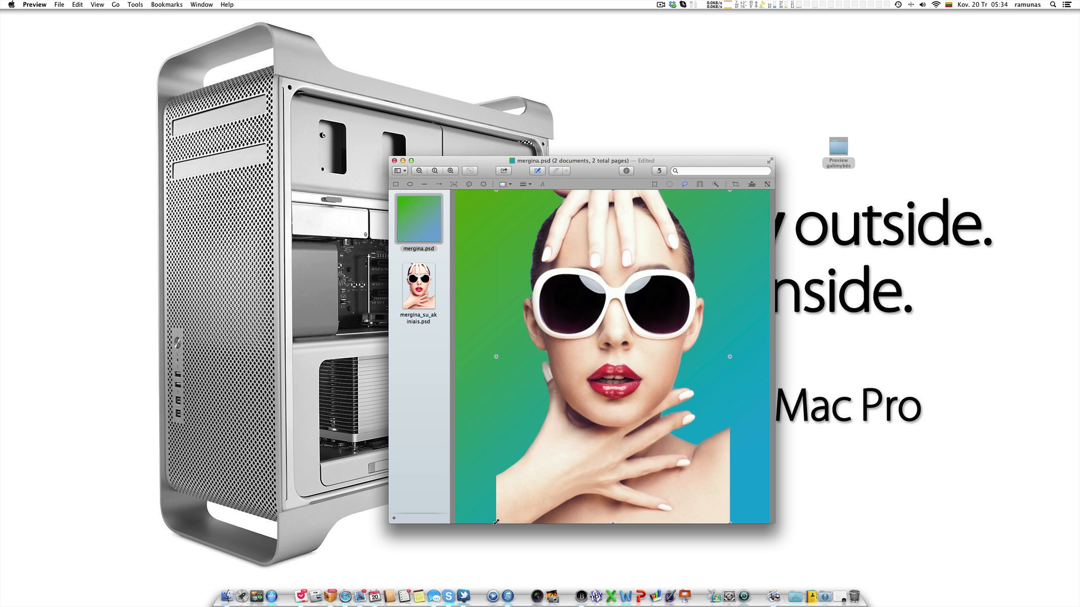
drag(496, 522, 513, 487)
drag(610, 324, 602, 341)
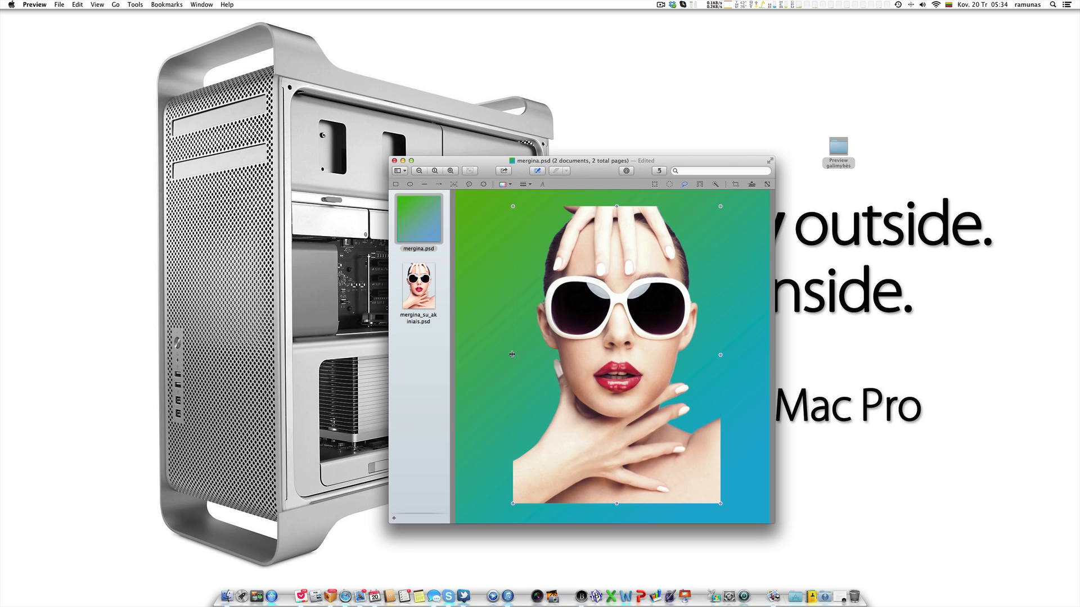
drag(511, 355, 507, 354)
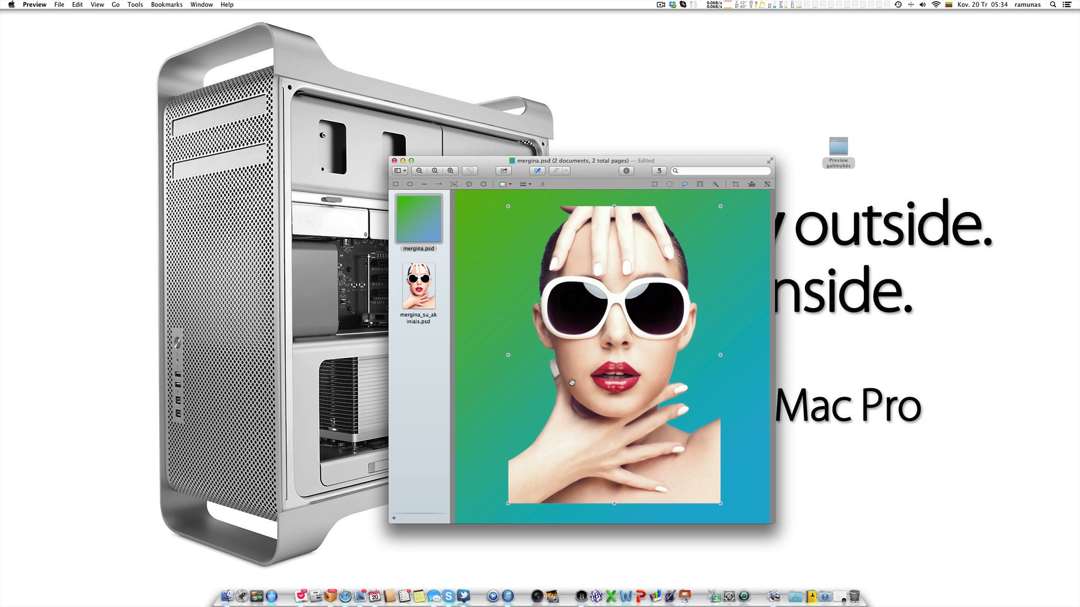
Make a rectangular selection matching the pasted woman's edges and crop mergina.psd to it
click(654, 185)
drag(523, 204, 720, 503)
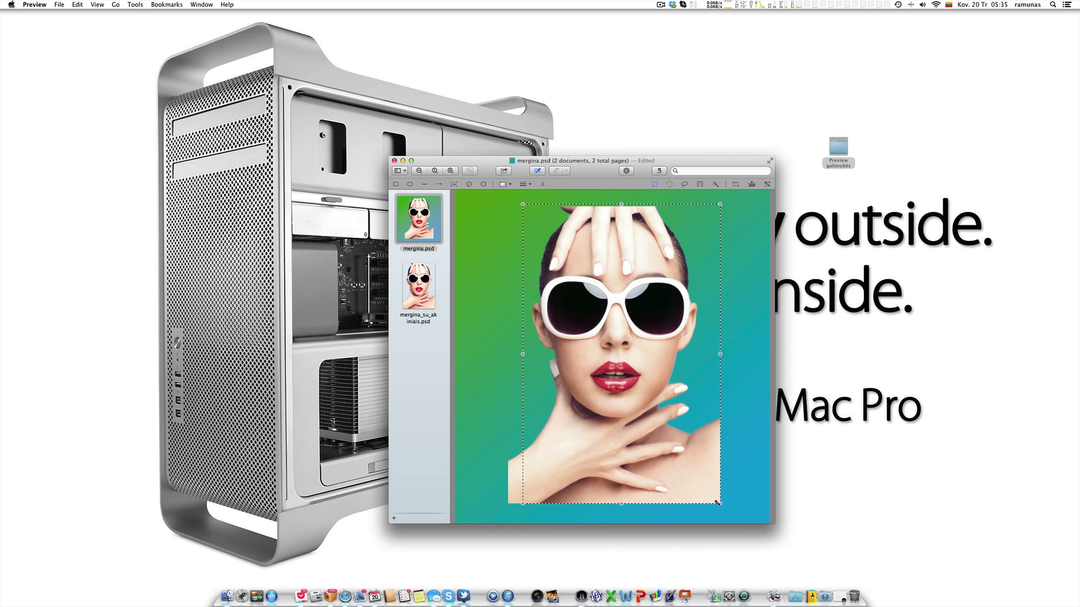
drag(523, 354, 508, 354)
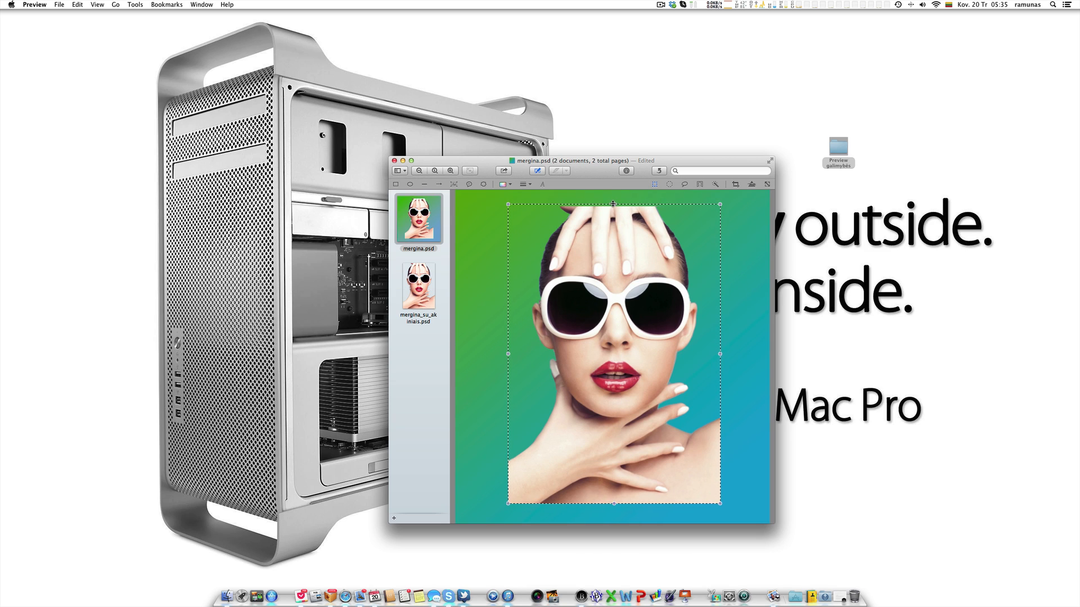
drag(615, 200, 613, 205)
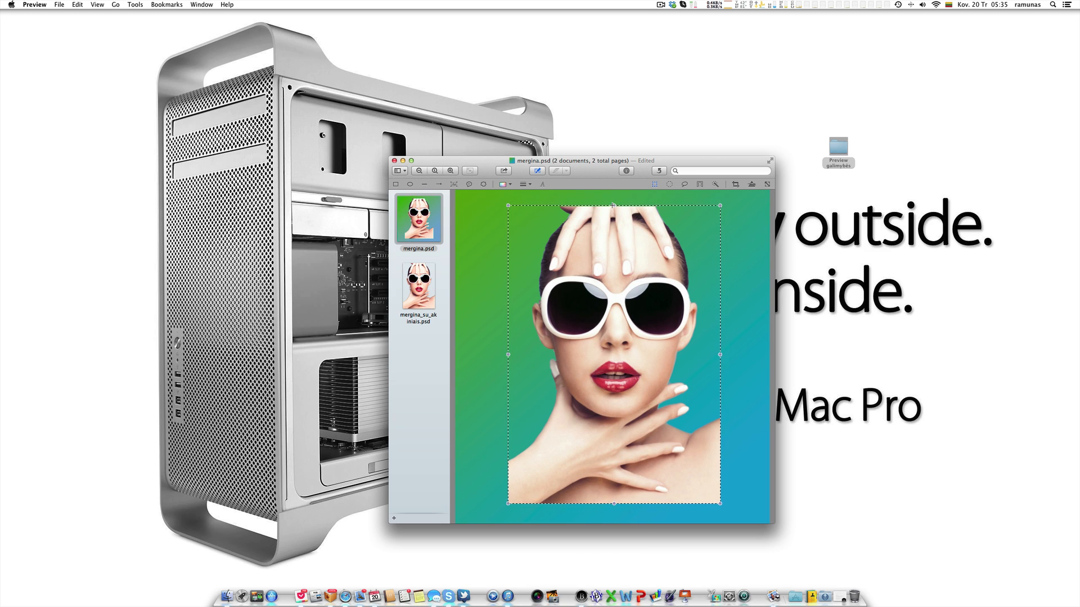
click(143, 4)
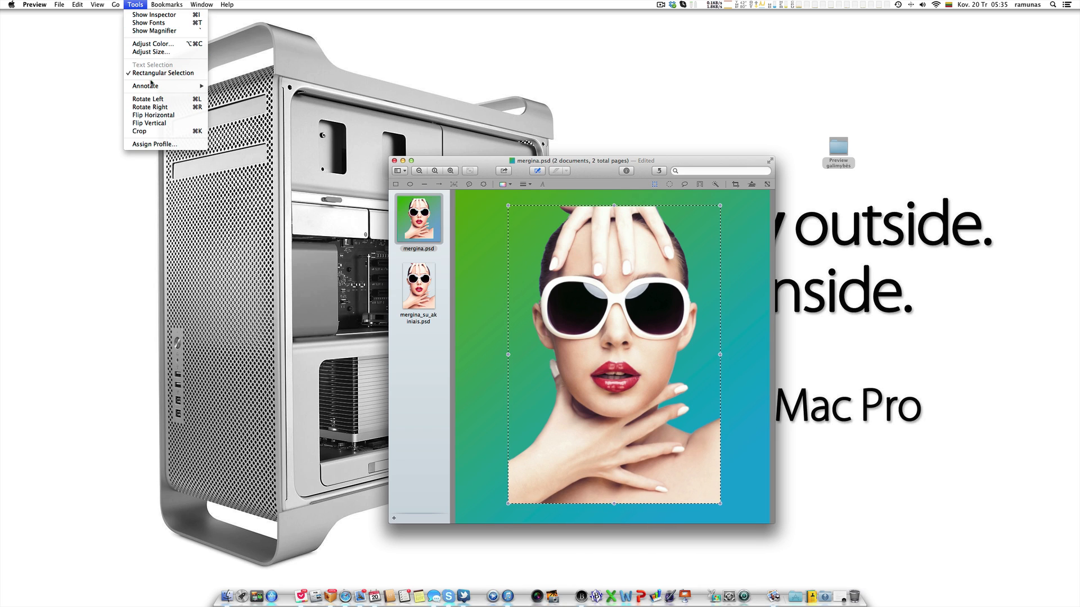
click(155, 132)
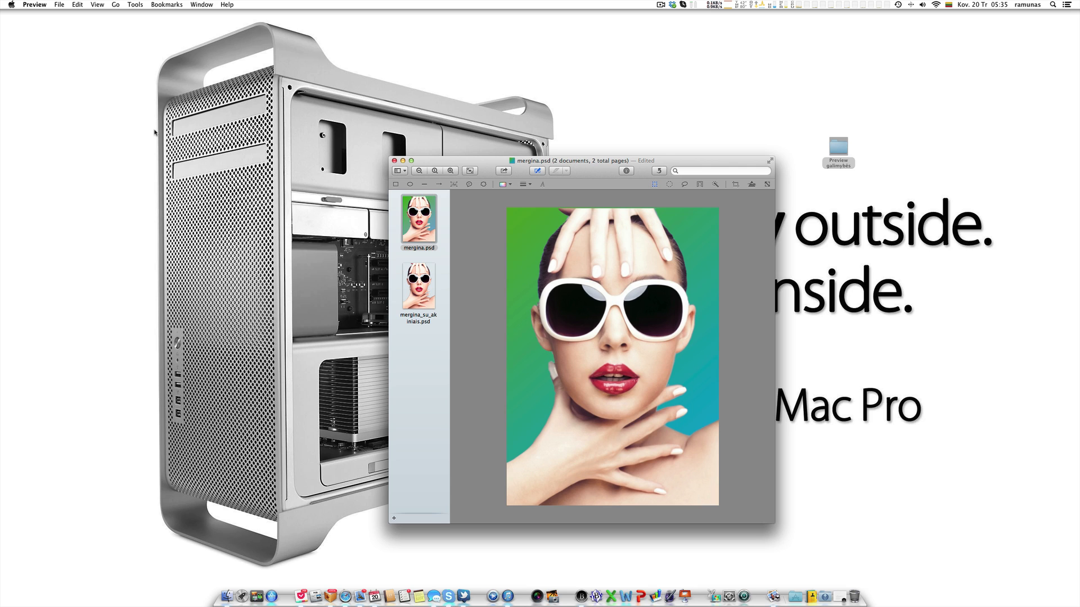
Save the cropped image as mergina.jpg in JPEG format in the Preview galimybės folder
click(59, 4)
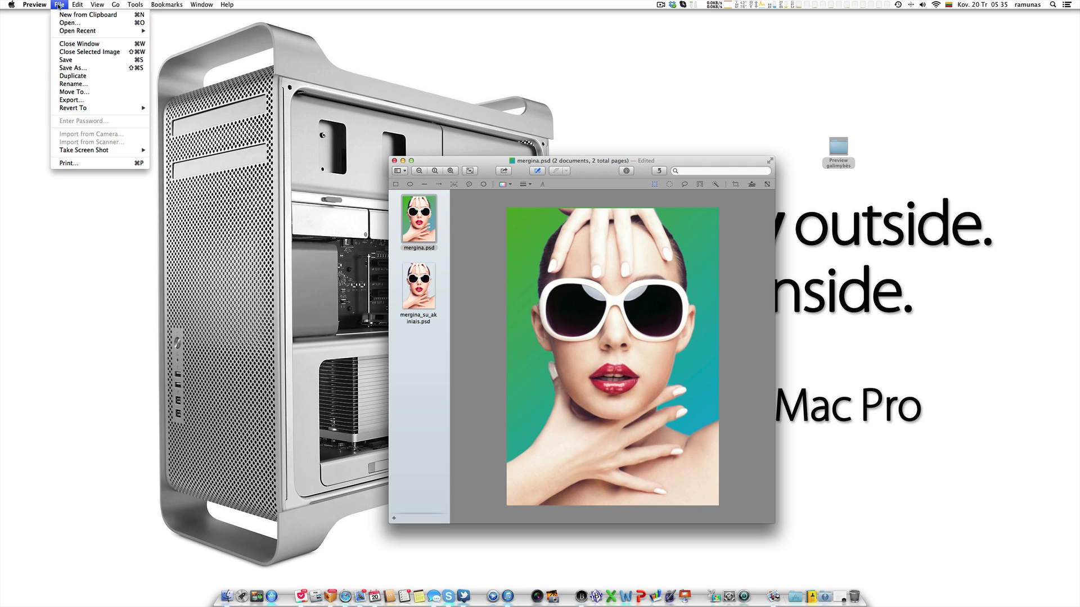
click(99, 68)
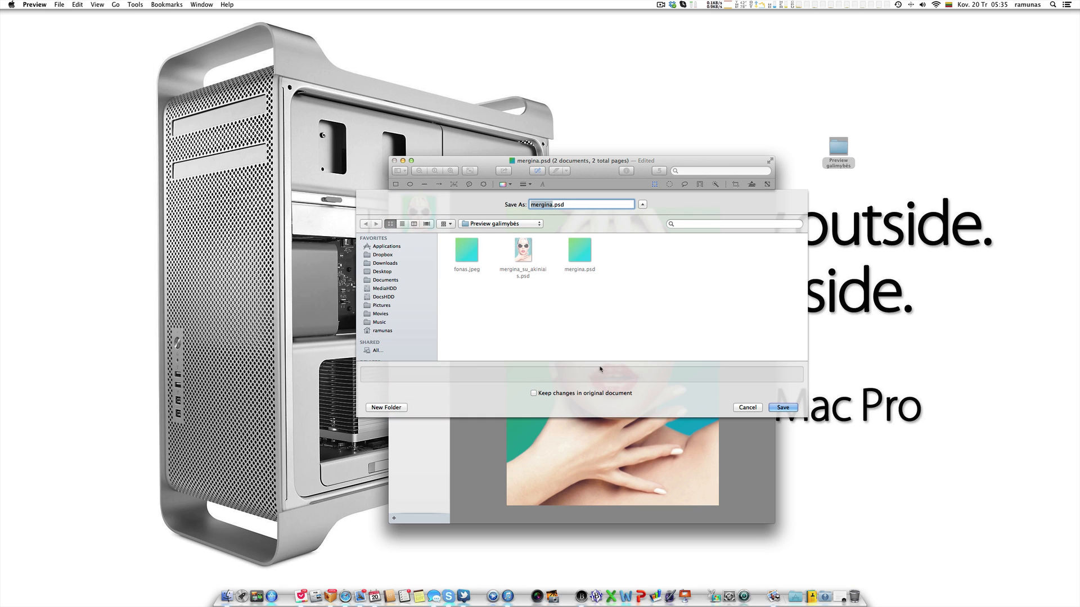
click(579, 375)
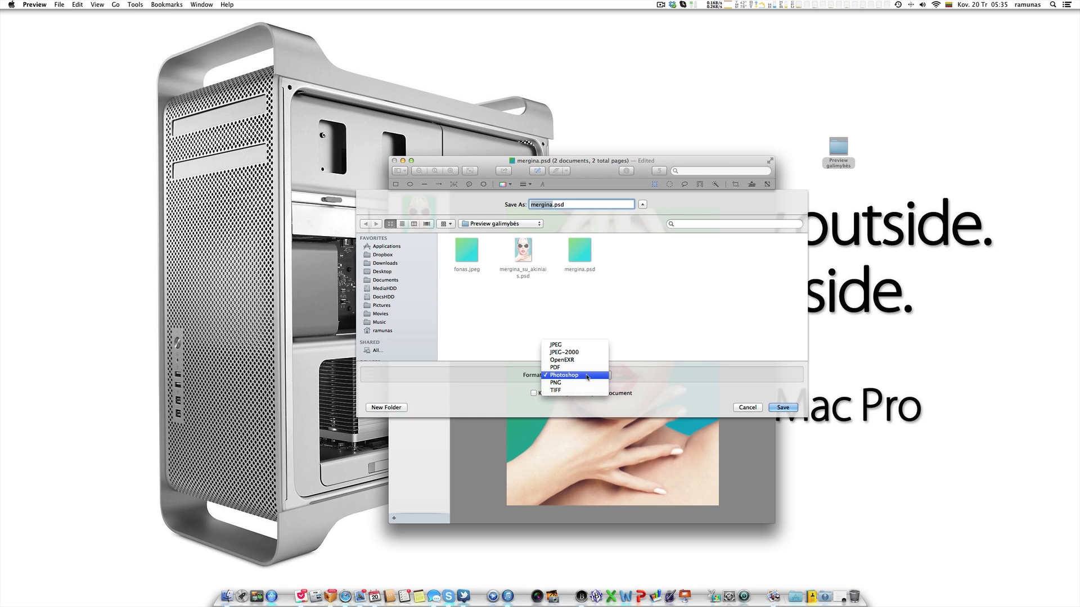
click(565, 344)
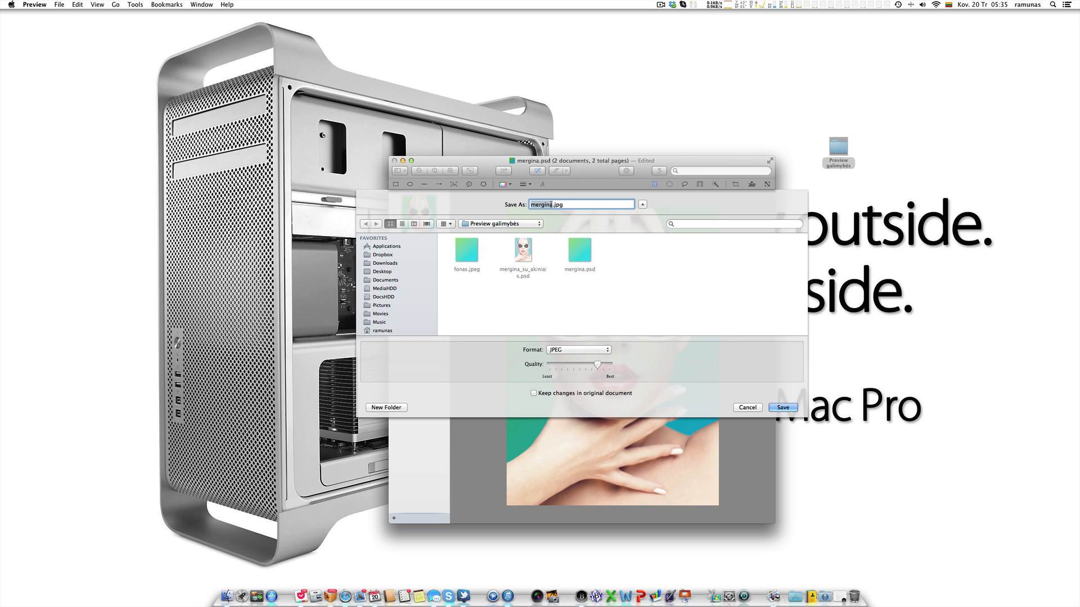
click(784, 408)
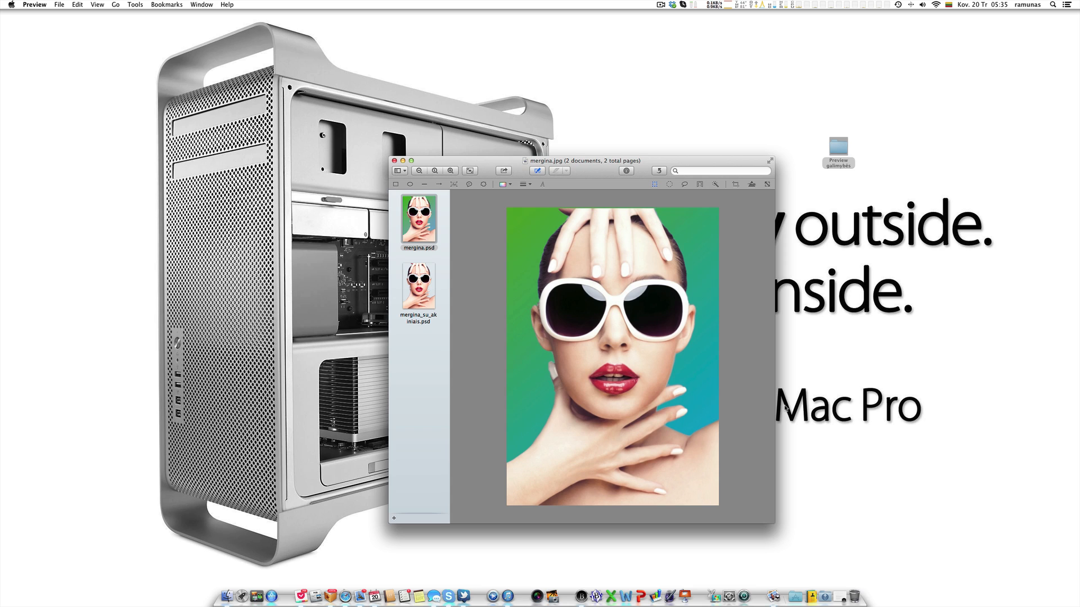
Open the Preview galimybės folder in Finder and take a quick look at mergina.jpg
double_click(846, 156)
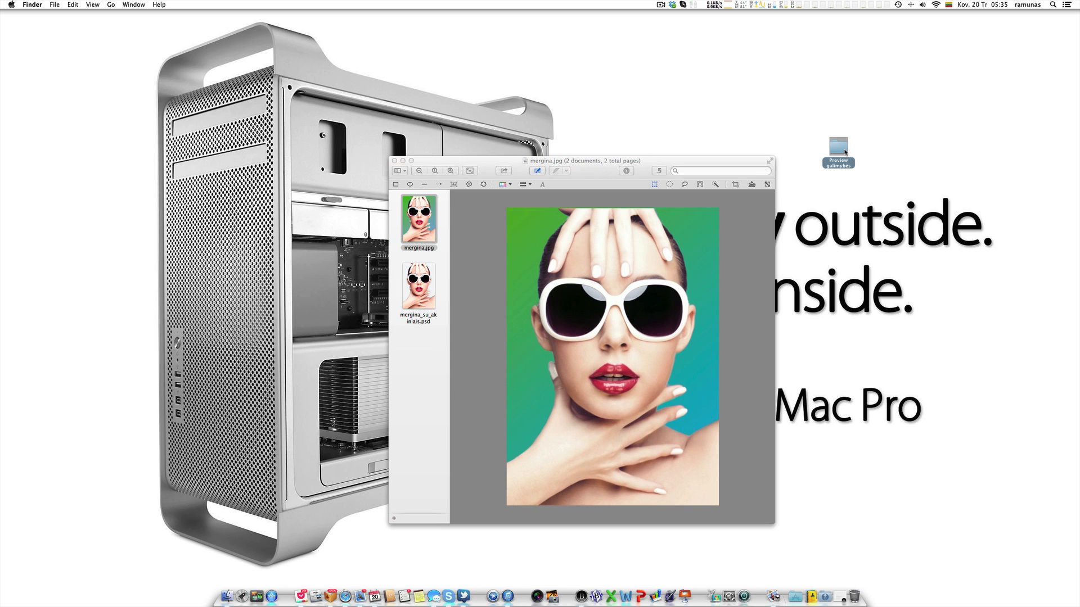
click(831, 179)
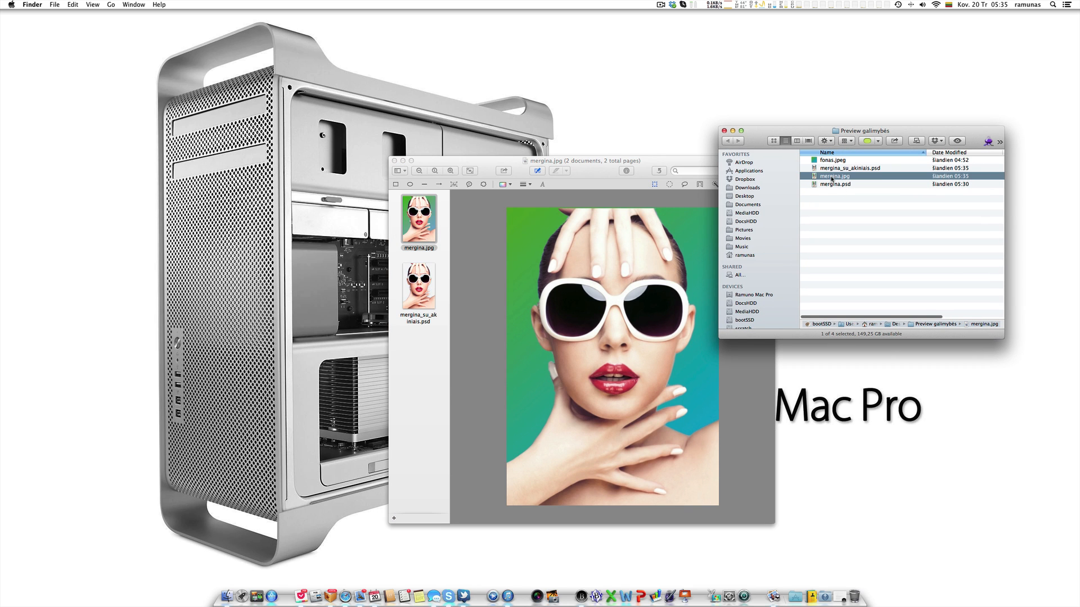
key(space)
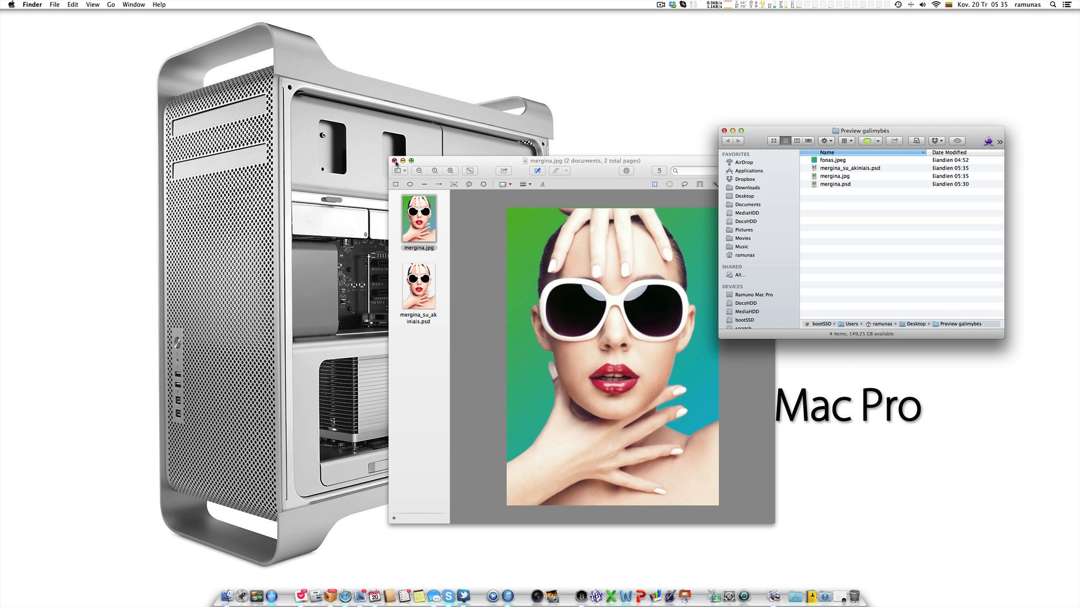
Switch back to mergina.jpg in Preview and examine its annotations and general image information in the Inspector
click(445, 164)
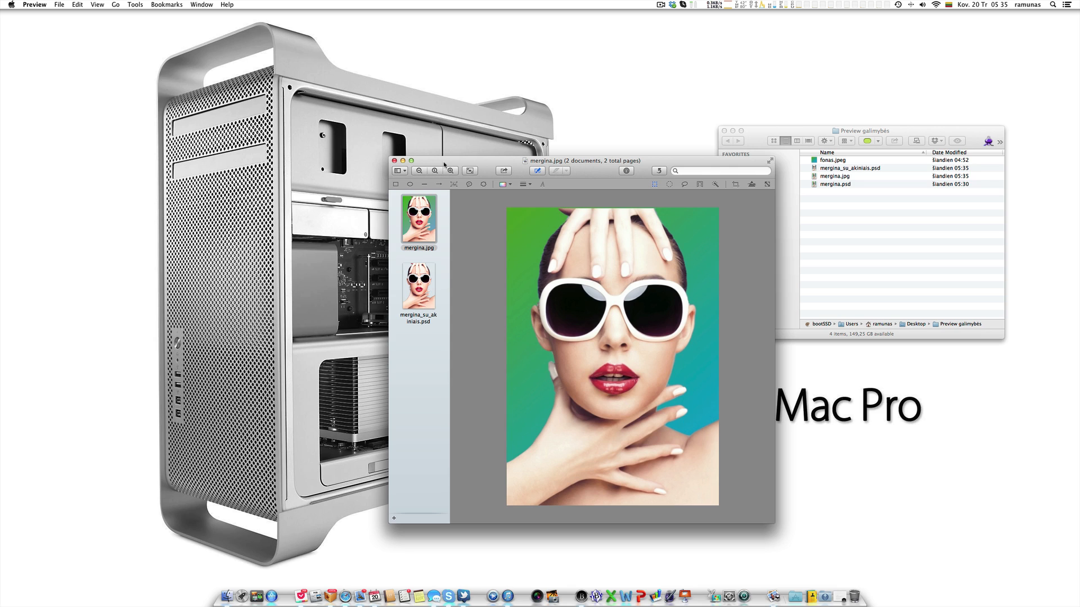
key(super+i)
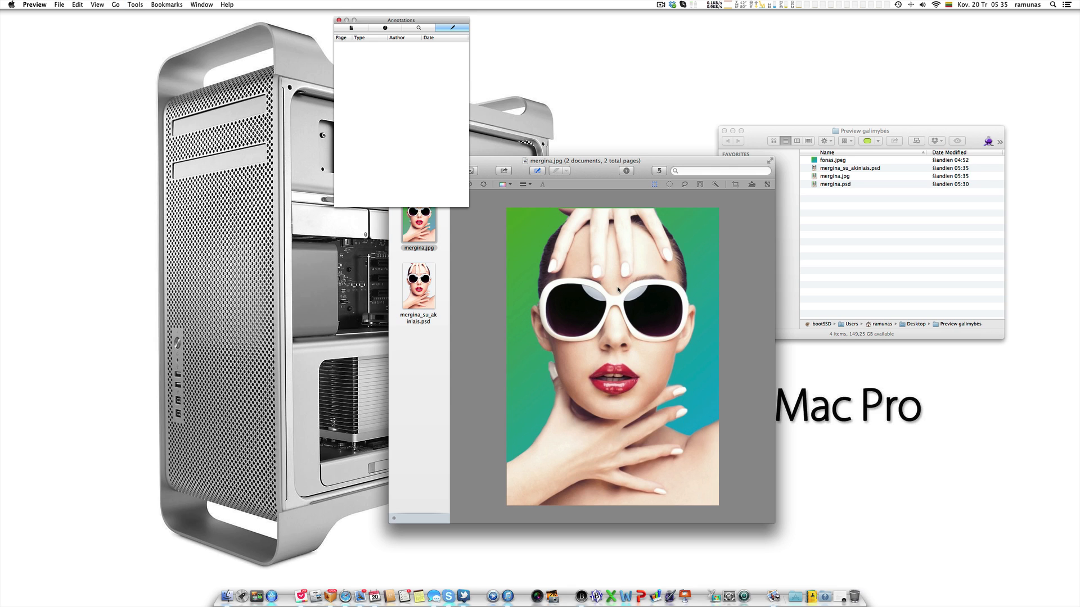
drag(423, 22, 480, 166)
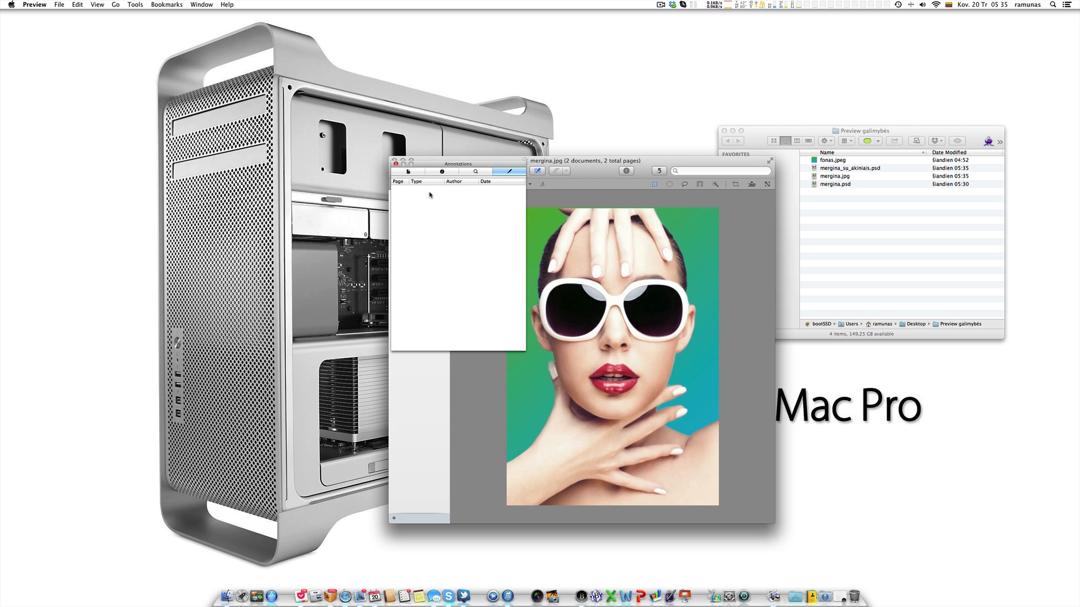
click(481, 171)
click(442, 171)
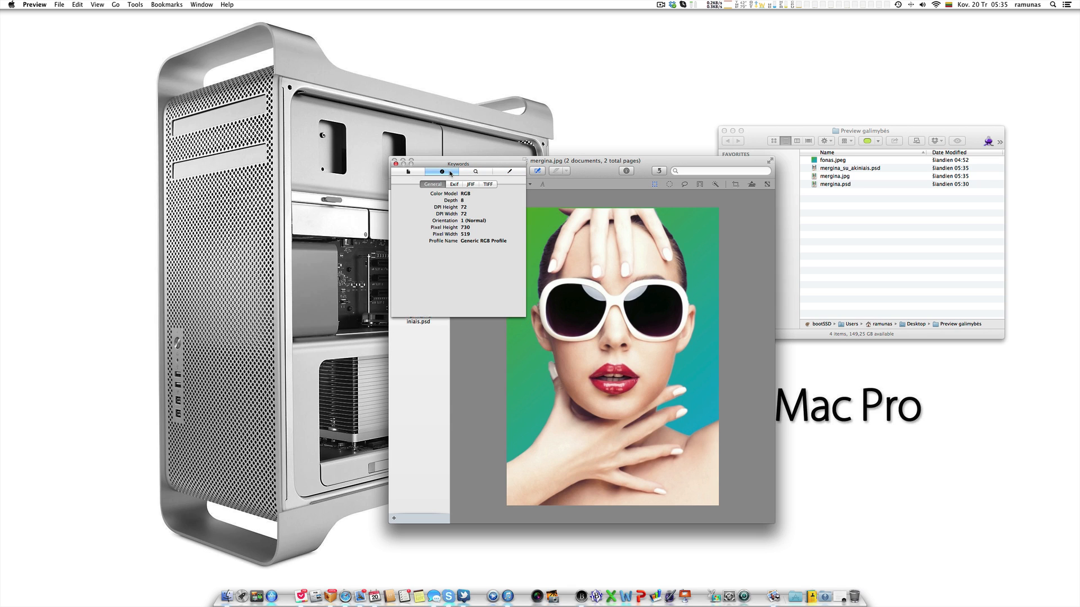
click(405, 171)
Add the keywords Mergina and Mada to mergina.jpg, and close the Inspector and the image window
click(472, 173)
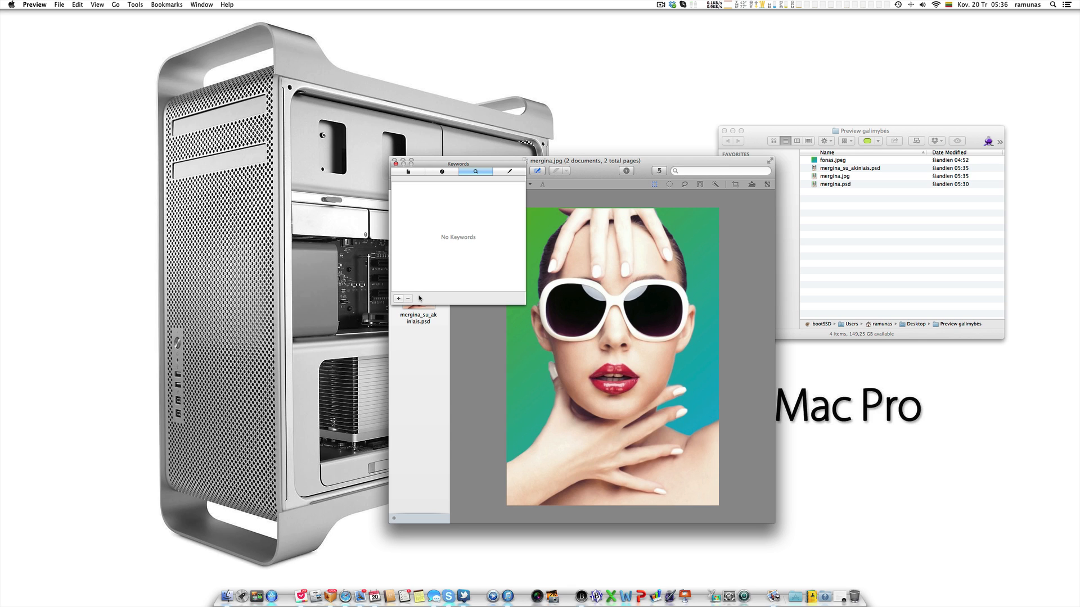
click(398, 298)
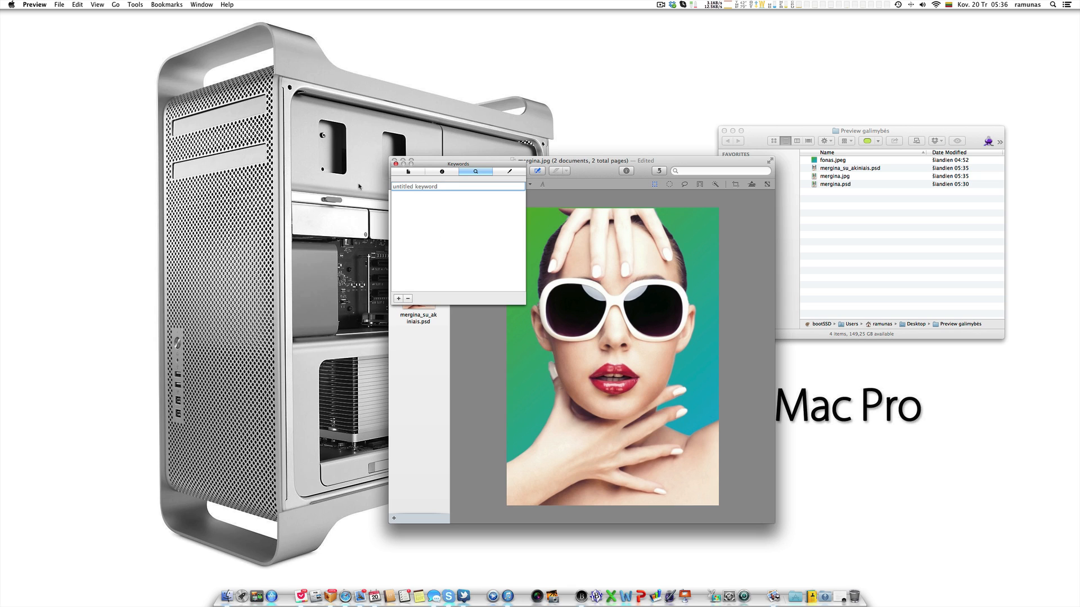
text(Mergina)
click(398, 298)
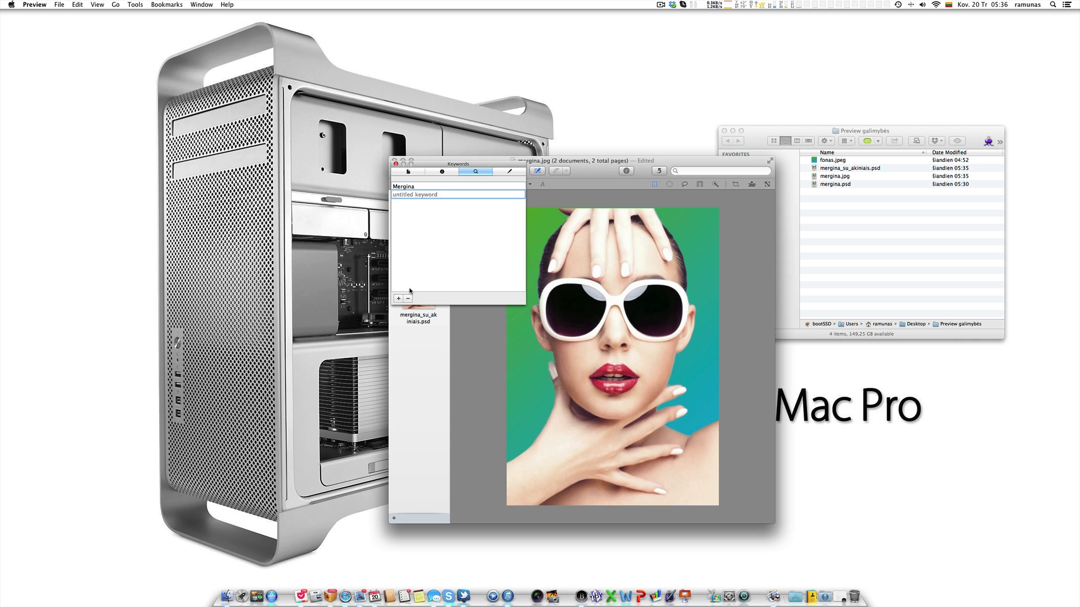
text(Mada)
click(436, 267)
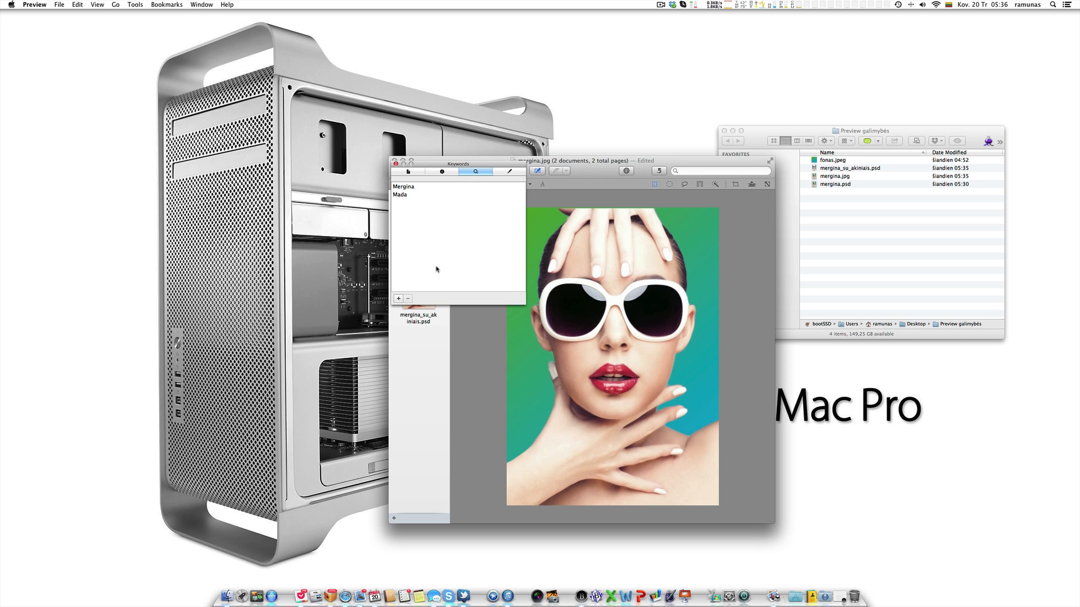
click(396, 165)
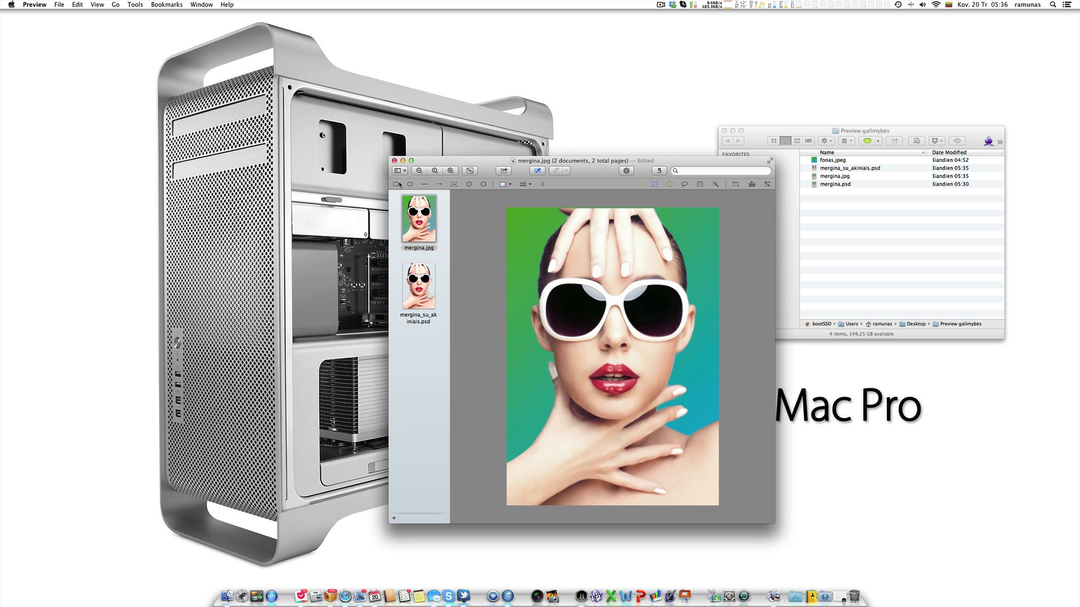
click(394, 162)
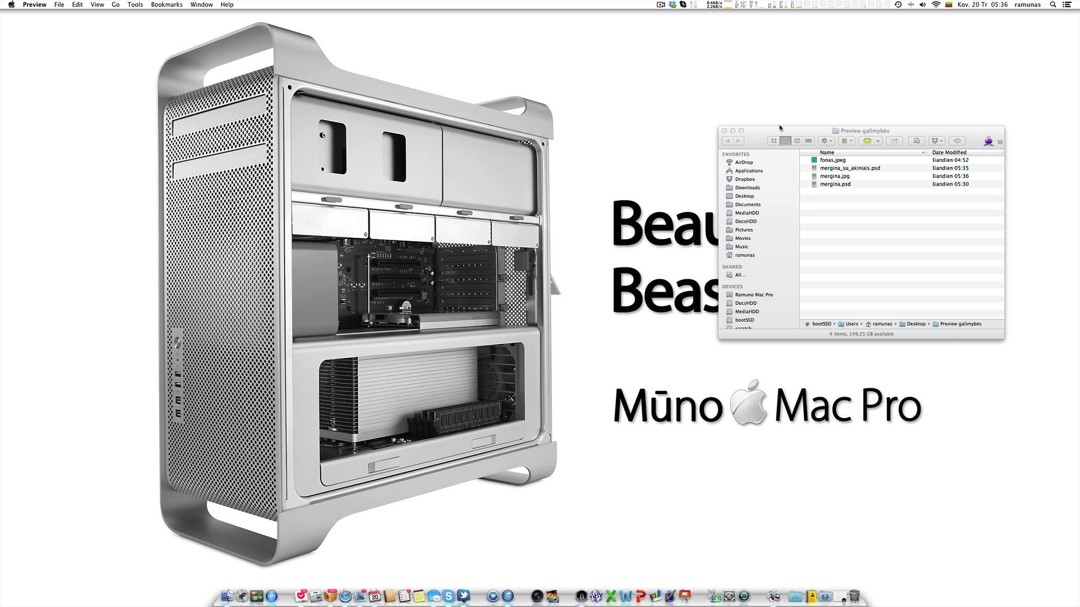
Move the Finder folder window clear of the desktop folder and view mergina_su_akiniais.psd with Quick Look
drag(755, 134, 508, 135)
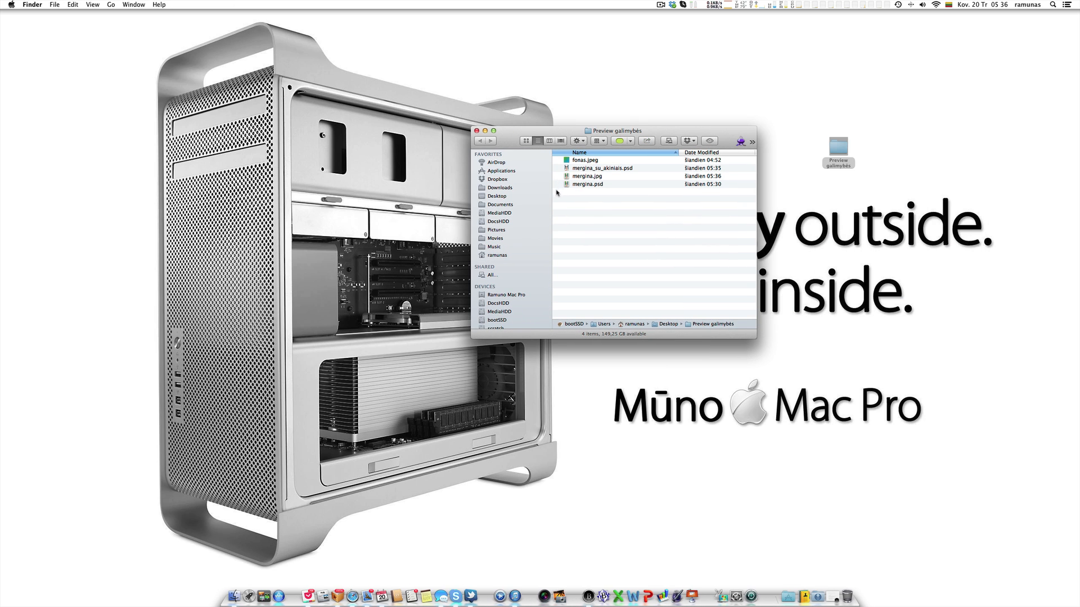
click(595, 186)
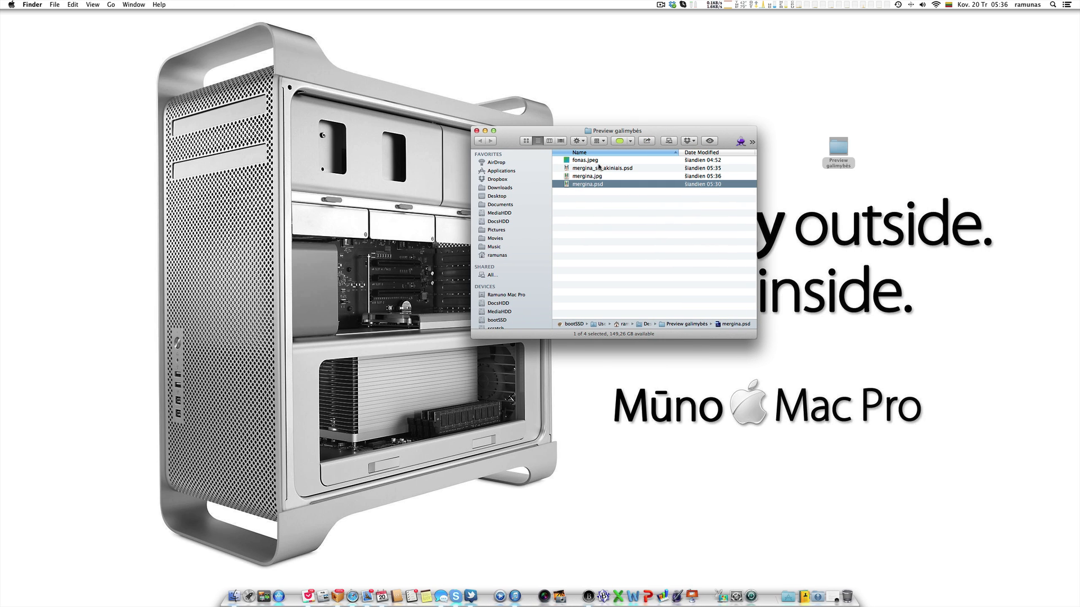
click(600, 168)
key(space)
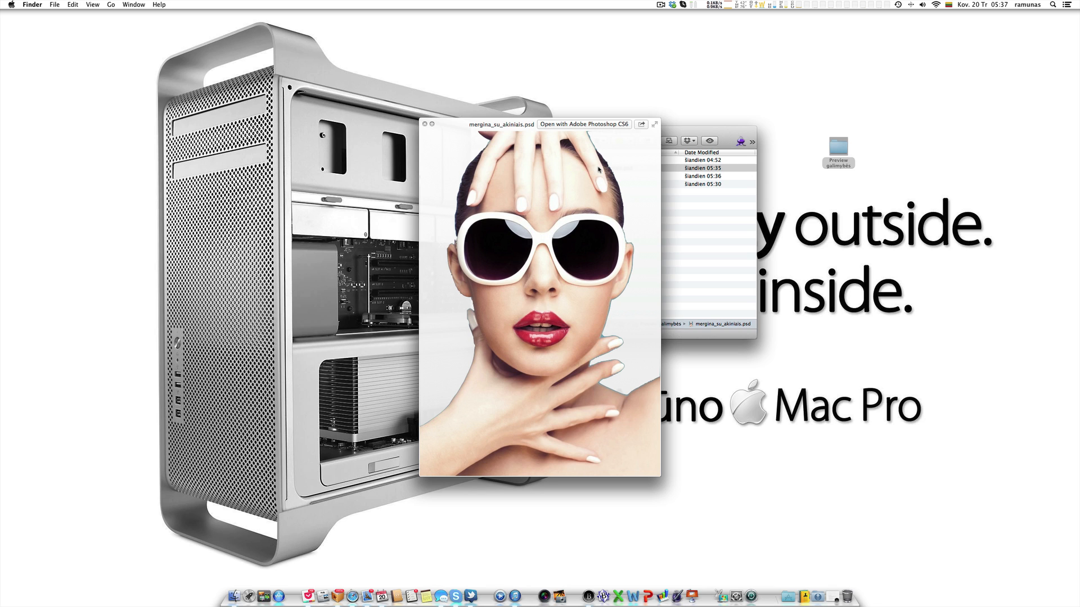
key(space)
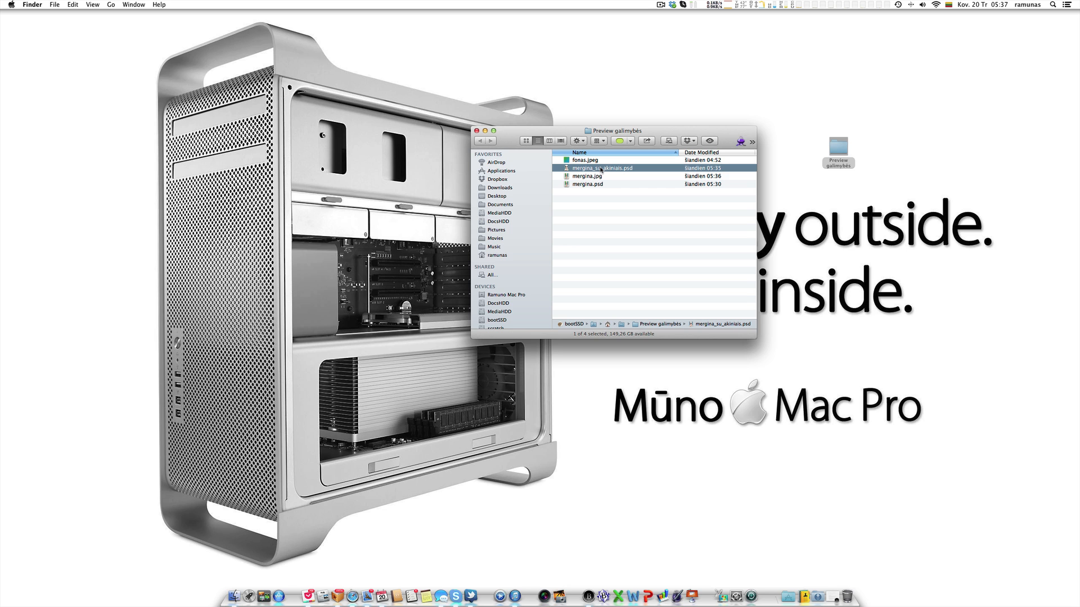
Open mergina_su_akiniais.psd from the folder with Preview
right_click(601, 169)
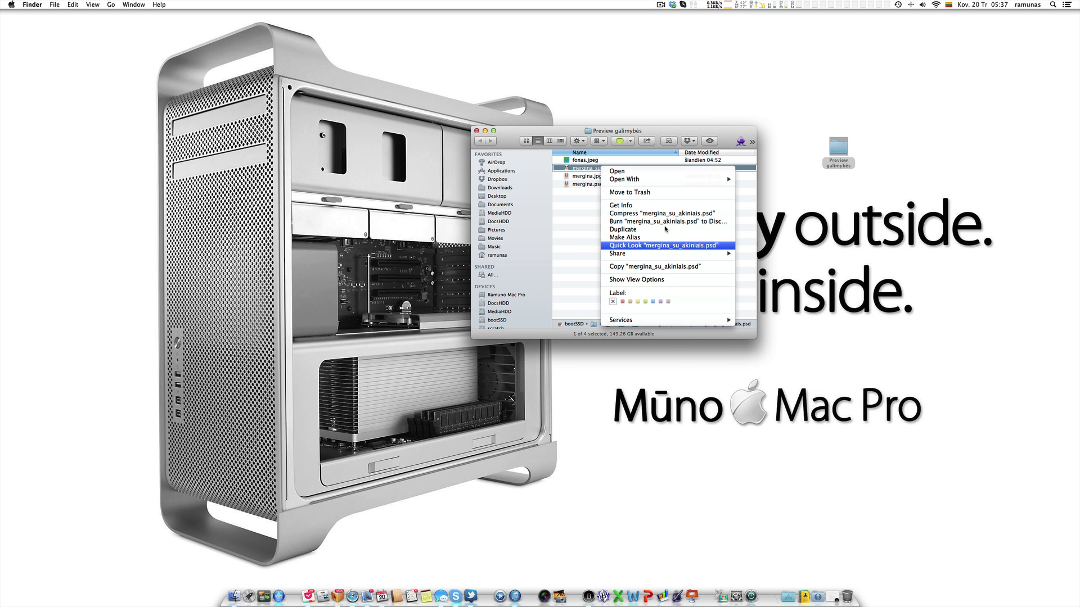
mouse_move(660, 179)
click(768, 220)
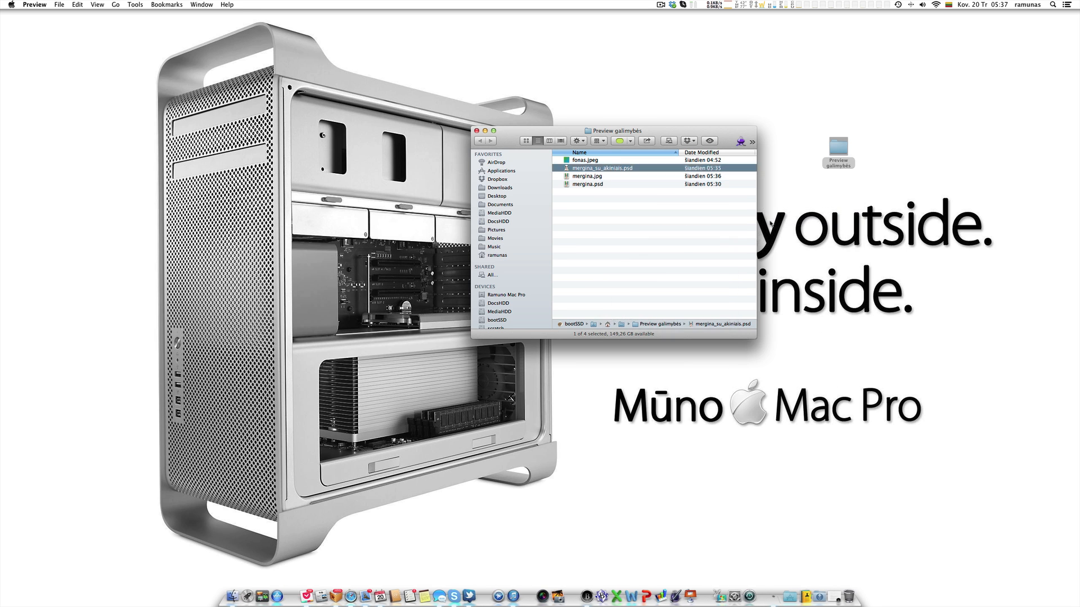
Move the mergina_su_akiniais.psd window over the folder, browse its saved versions, and restore the 04:14 version with the blue background
drag(129, 20, 540, 143)
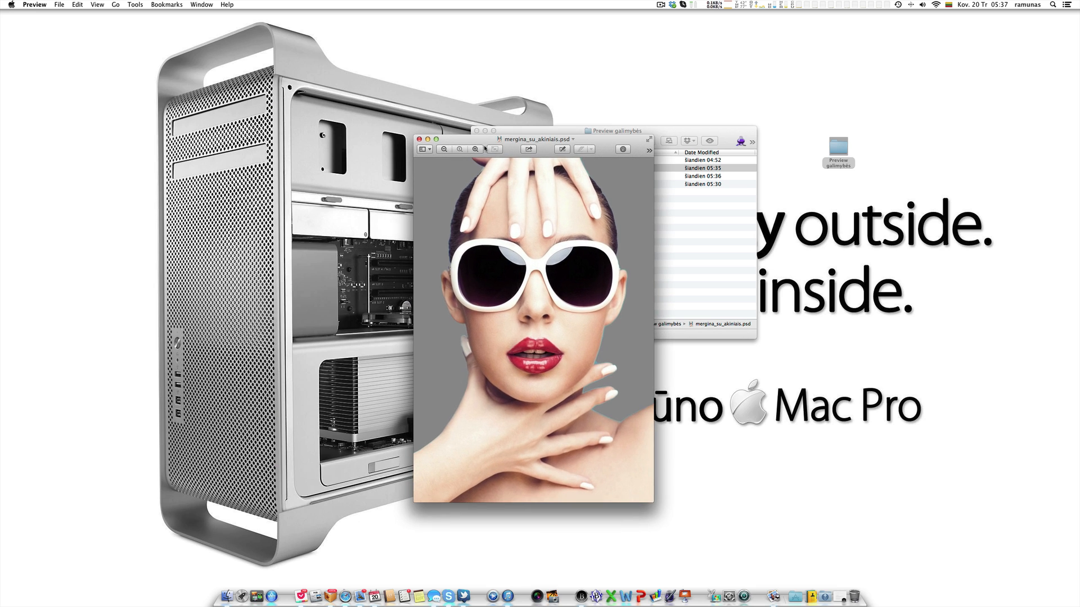
click(573, 140)
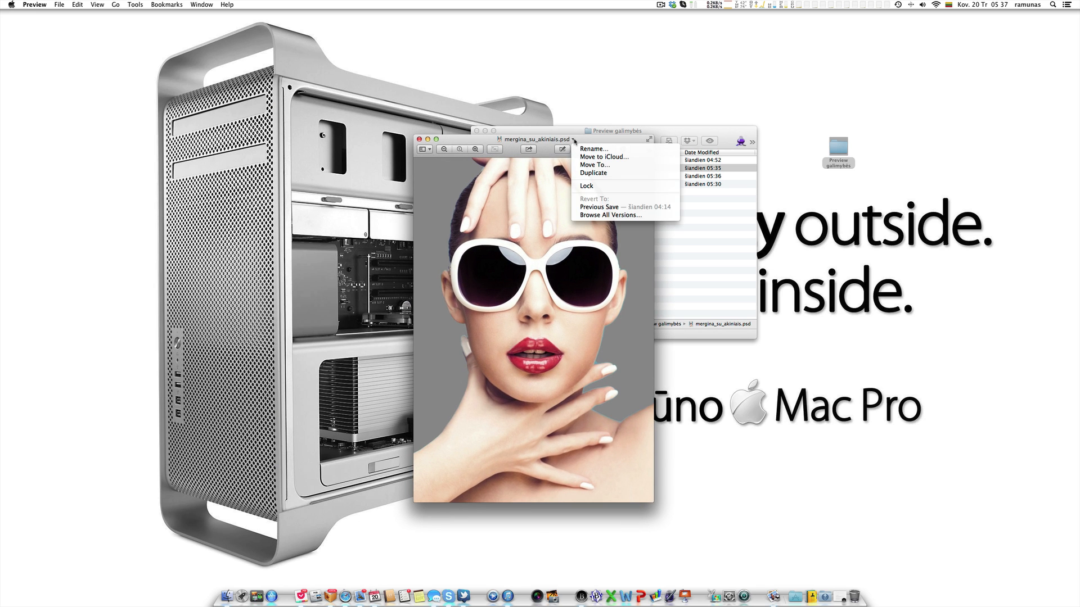
click(601, 215)
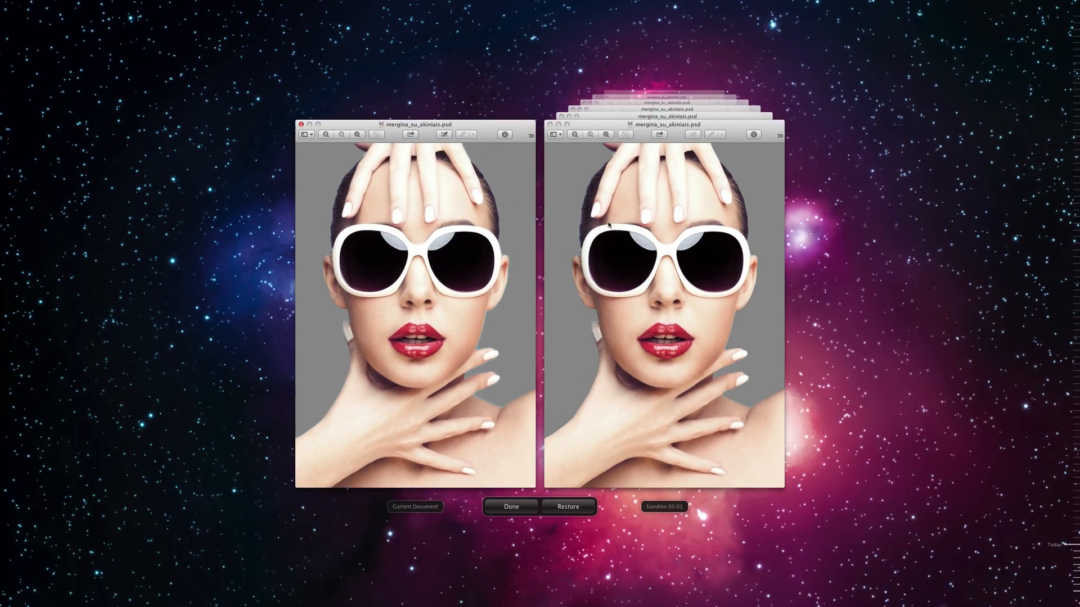
click(661, 117)
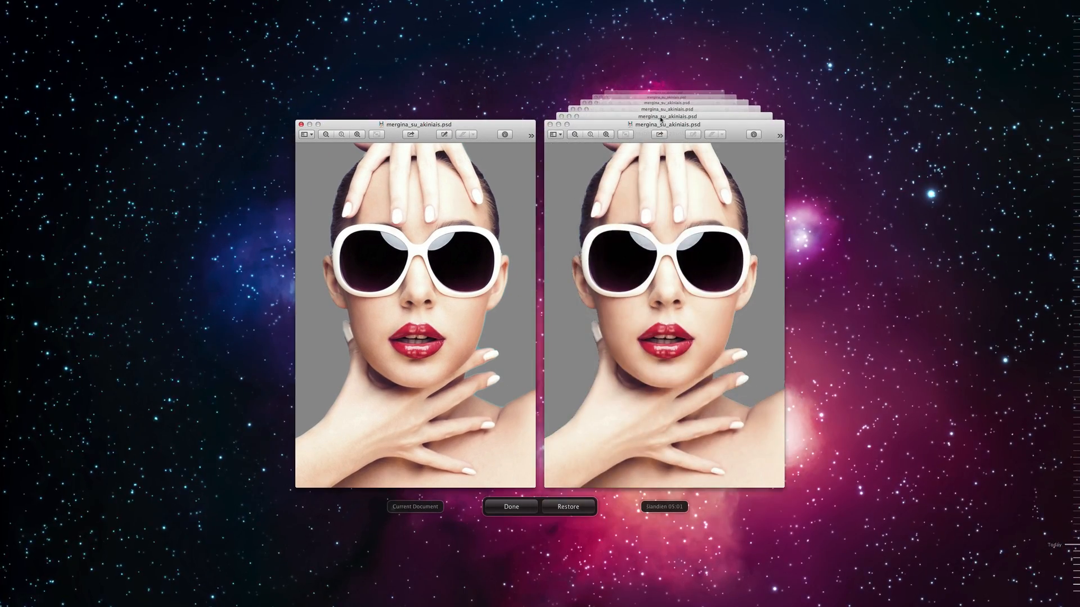
click(661, 118)
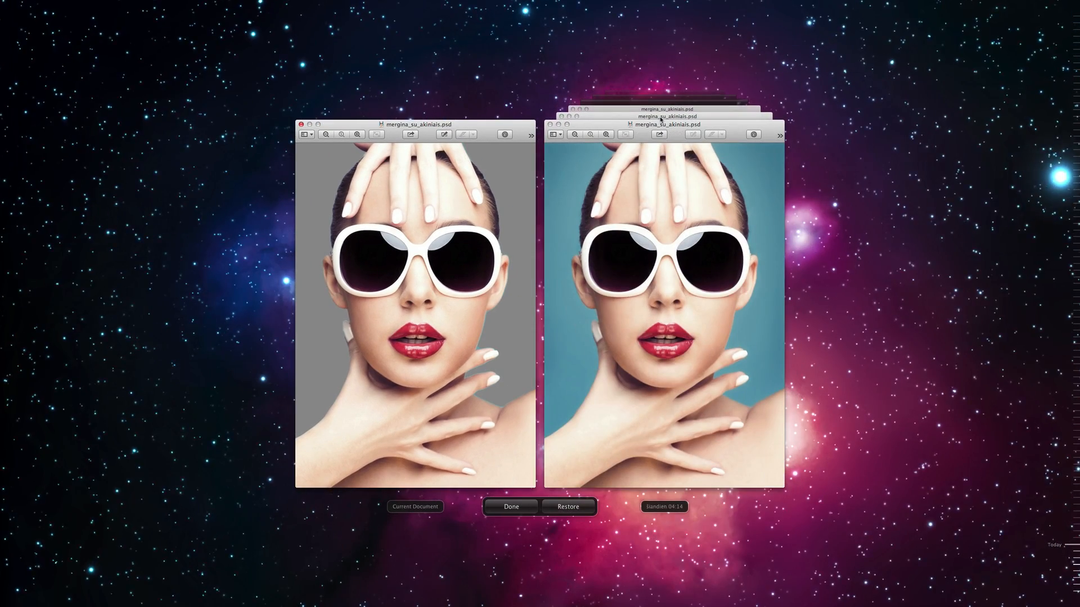
click(568, 506)
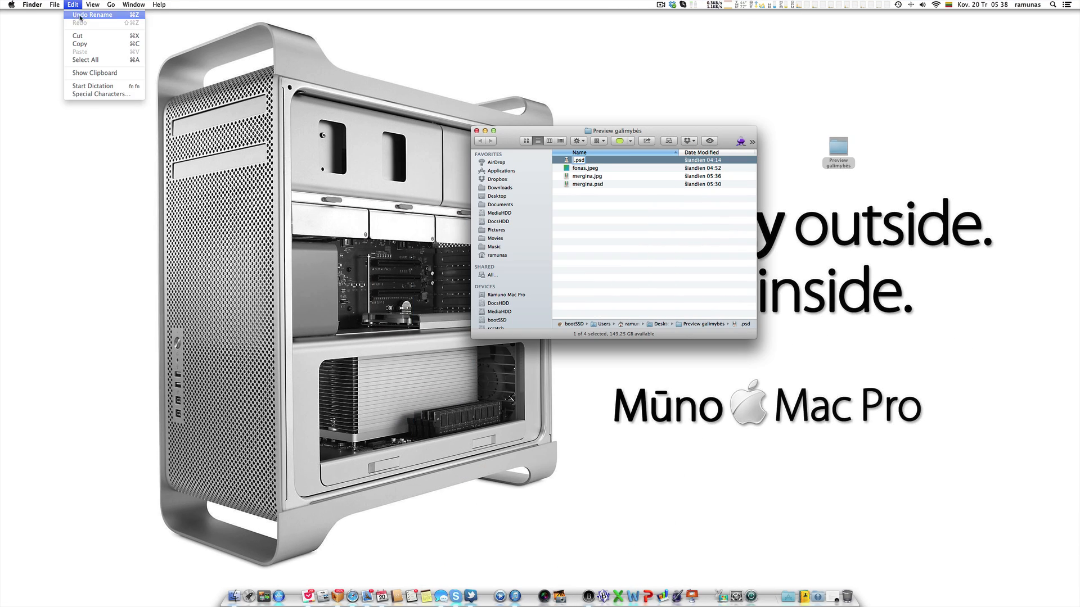
Undo the accidental file rename in Finder and view the restored mergina_su_akiniais.psd with Quick Look
click(80, 14)
click(581, 236)
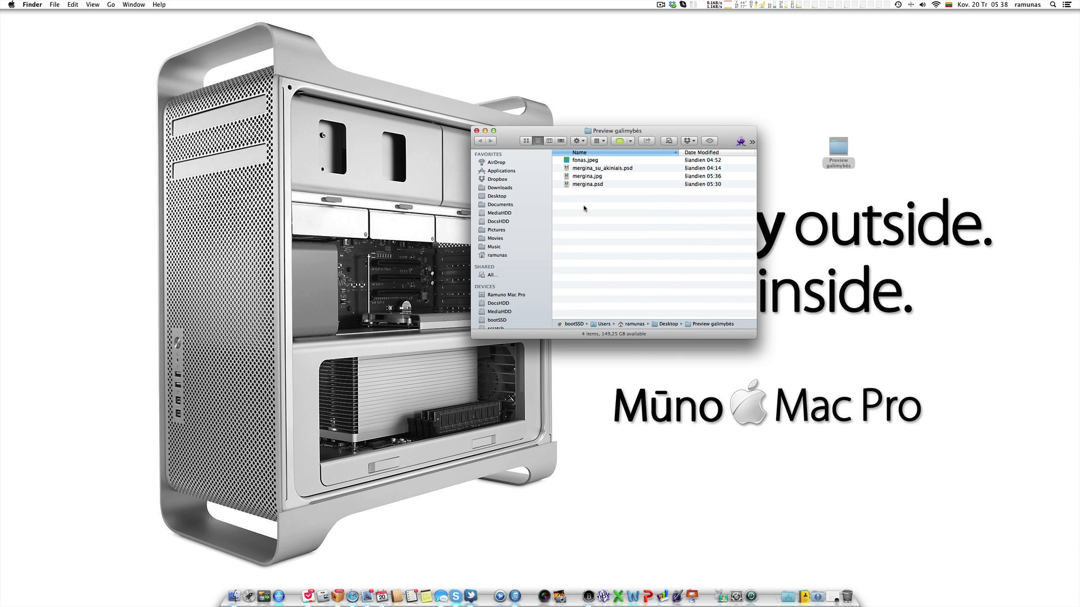
click(583, 169)
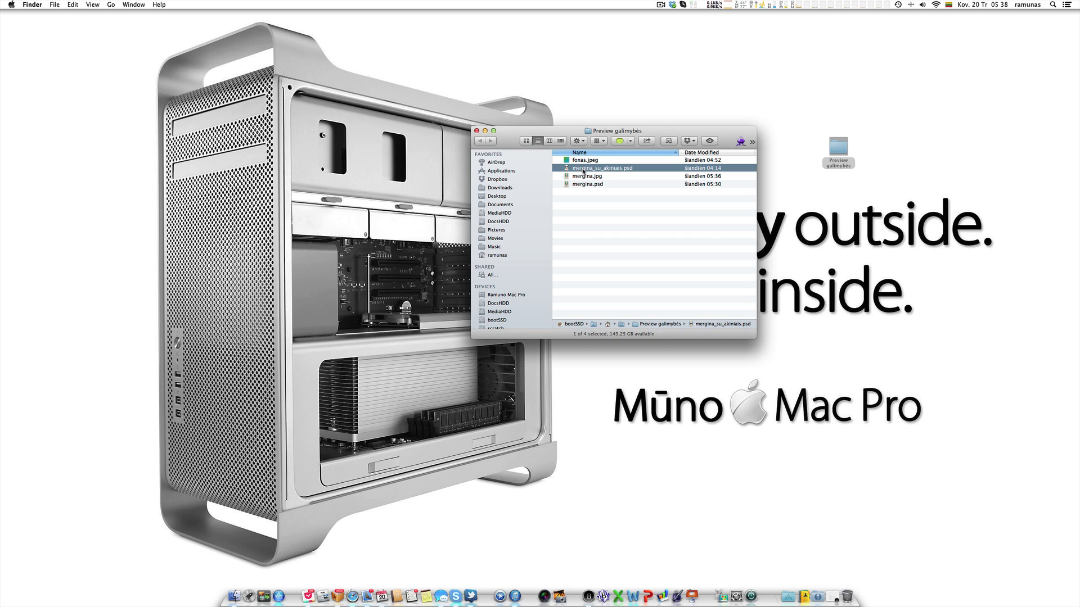
key(space)
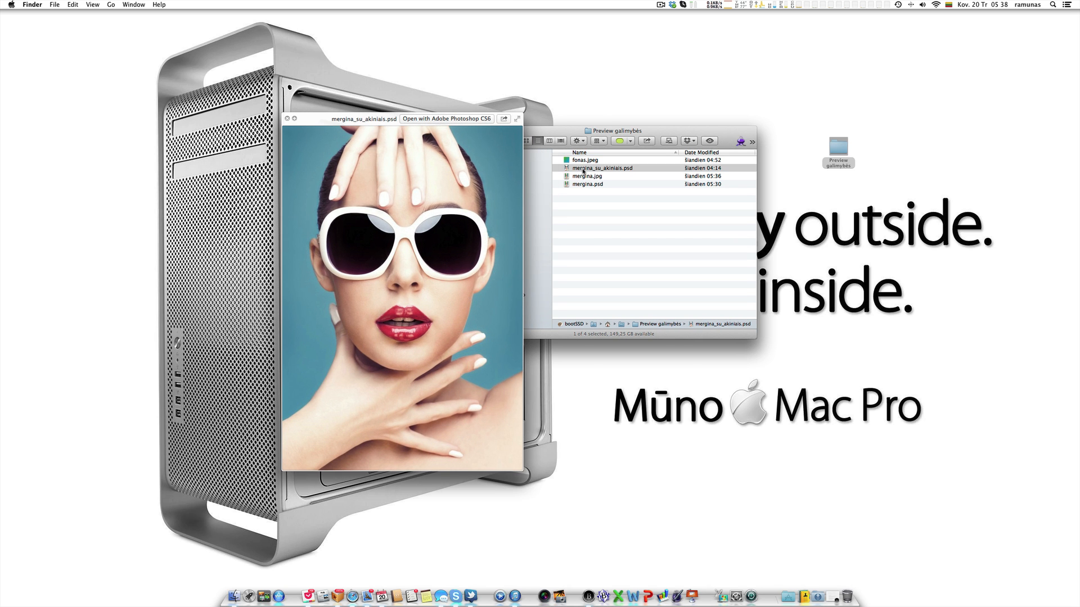
Browse through the folder's other images in Quick Look, ending on mergina.psd, and close the preview
key(Down)
key(Down)
key(Up)
key(Up)
key(Up)
key(Down)
key(Down)
key(Down)
key(space)
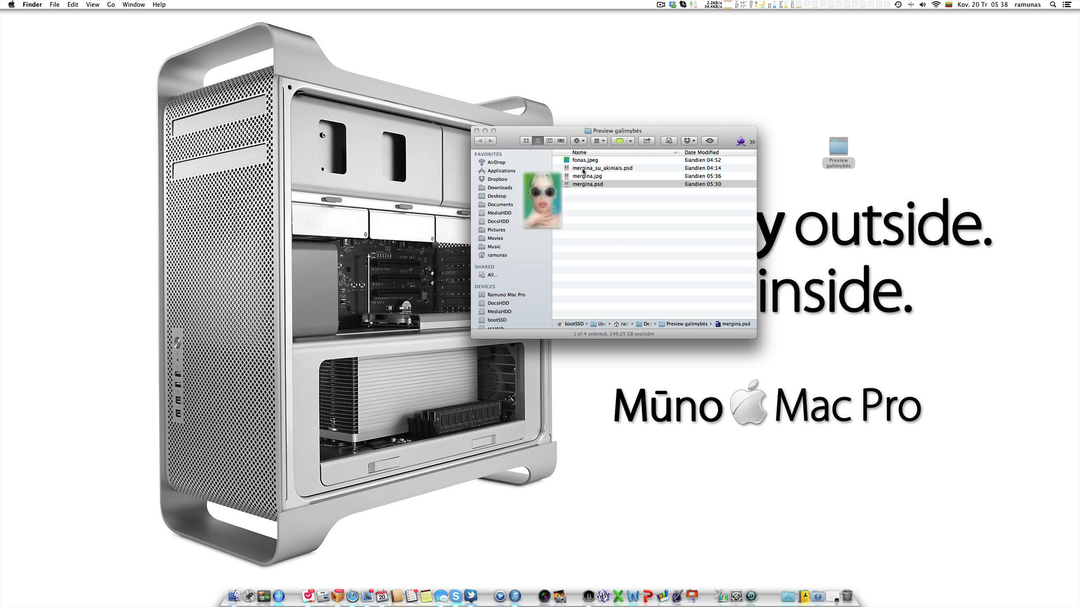
Select fonas.jpeg in the file list and close the Preview galimybės folder window
key(Up)
key(Up)
key(Up)
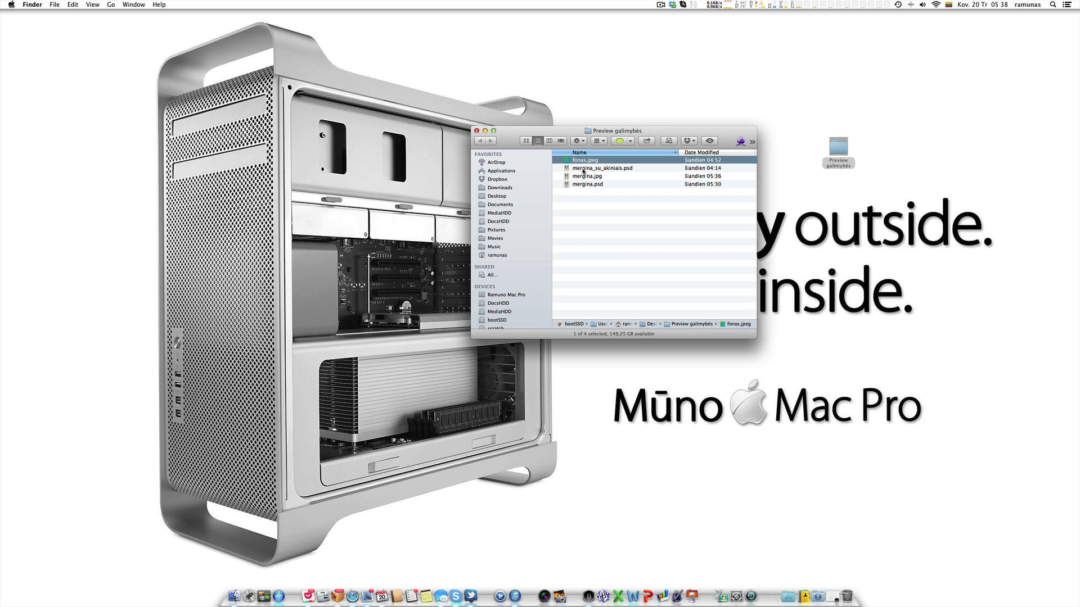
click(476, 130)
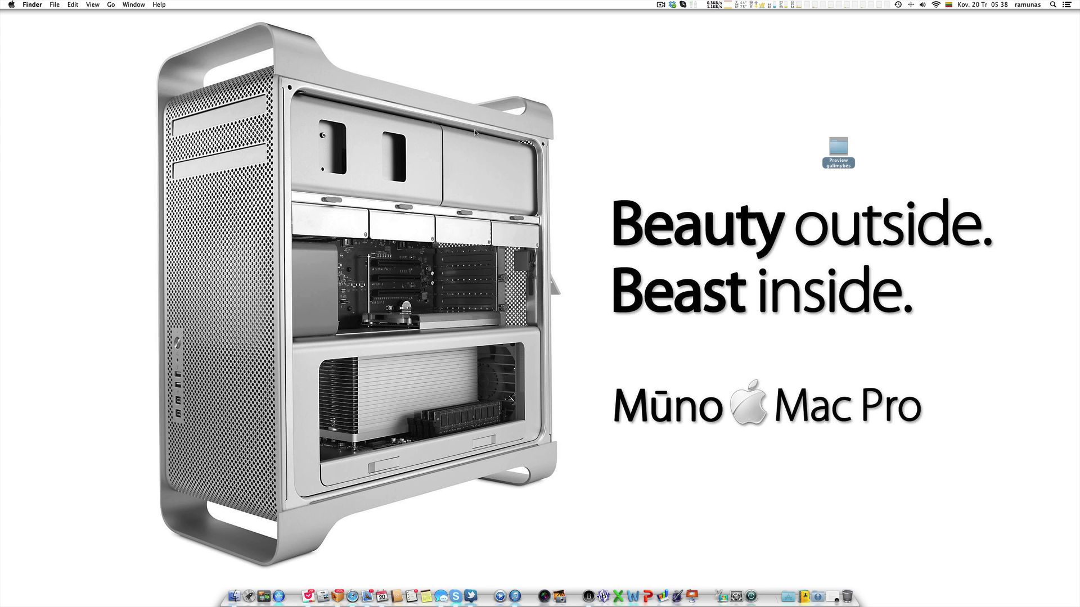